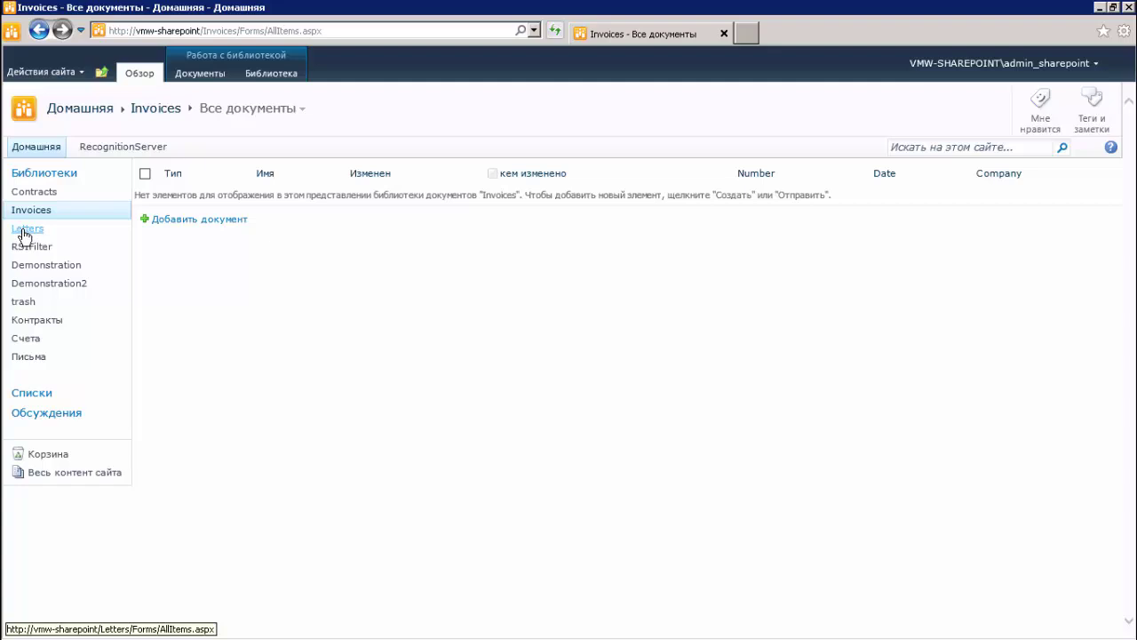
- View the Letters library, minimize the browser, and open the Documents for demo folder from the desktop
click(25, 229)
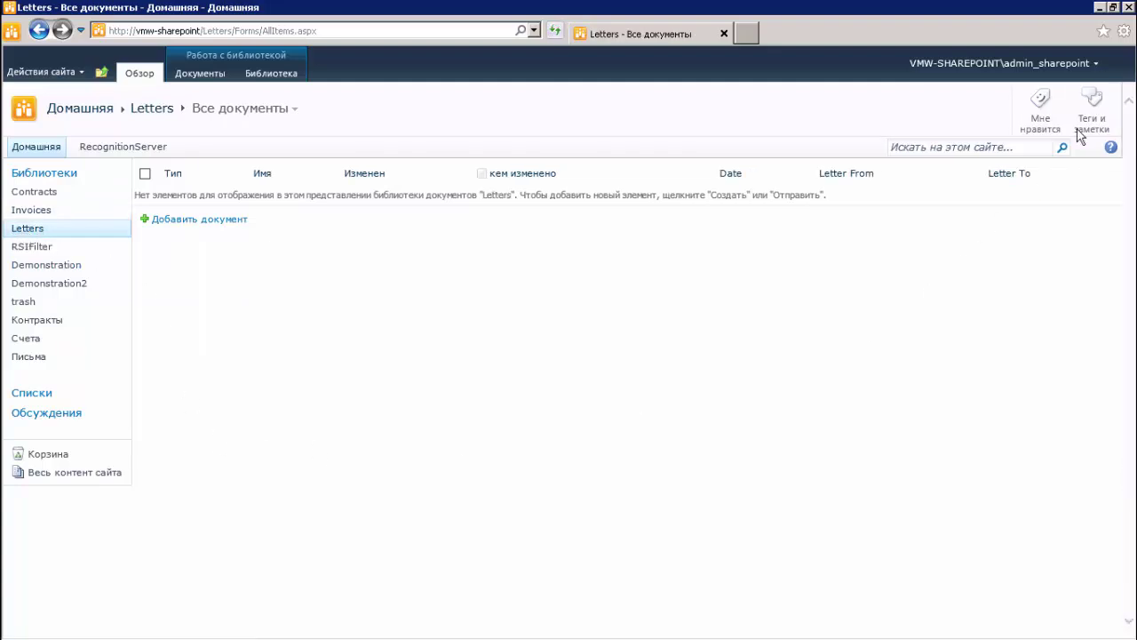
click(1100, 8)
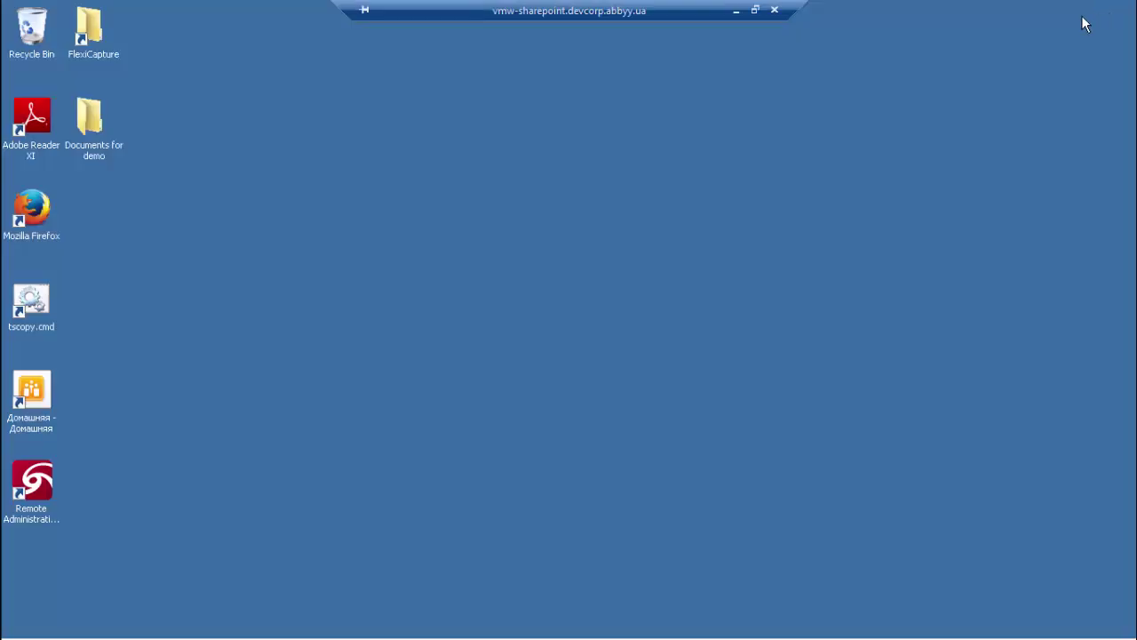
double_click(89, 125)
drag(328, 56, 652, 55)
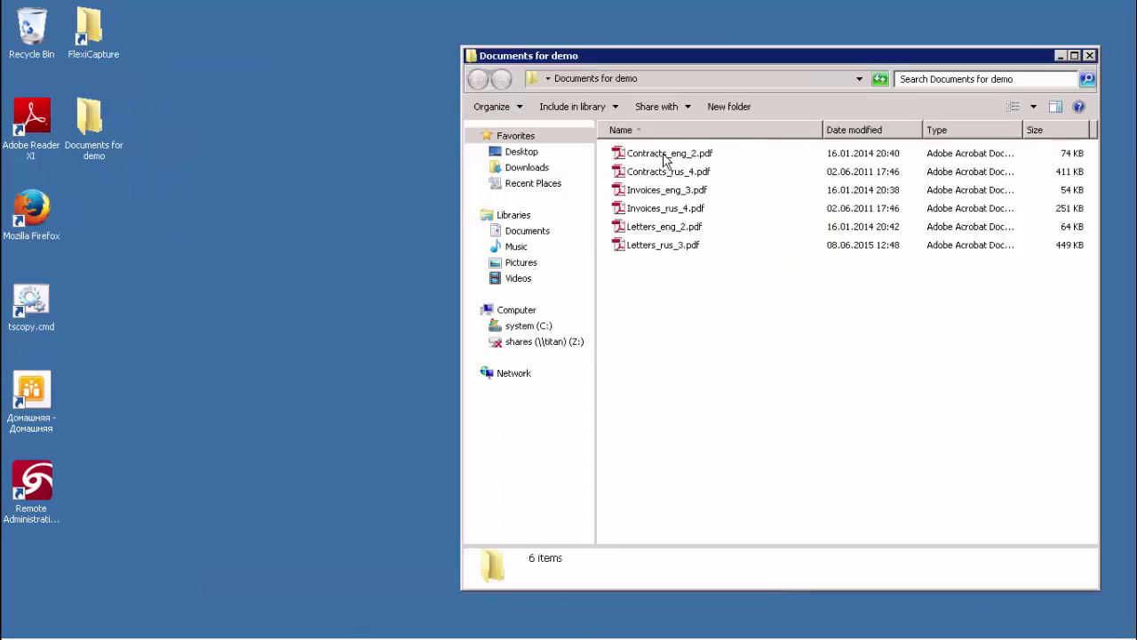
- Open Contracts_eng_2.pdf, examine its title and contract number as scanned image areas, and close it
click(651, 158)
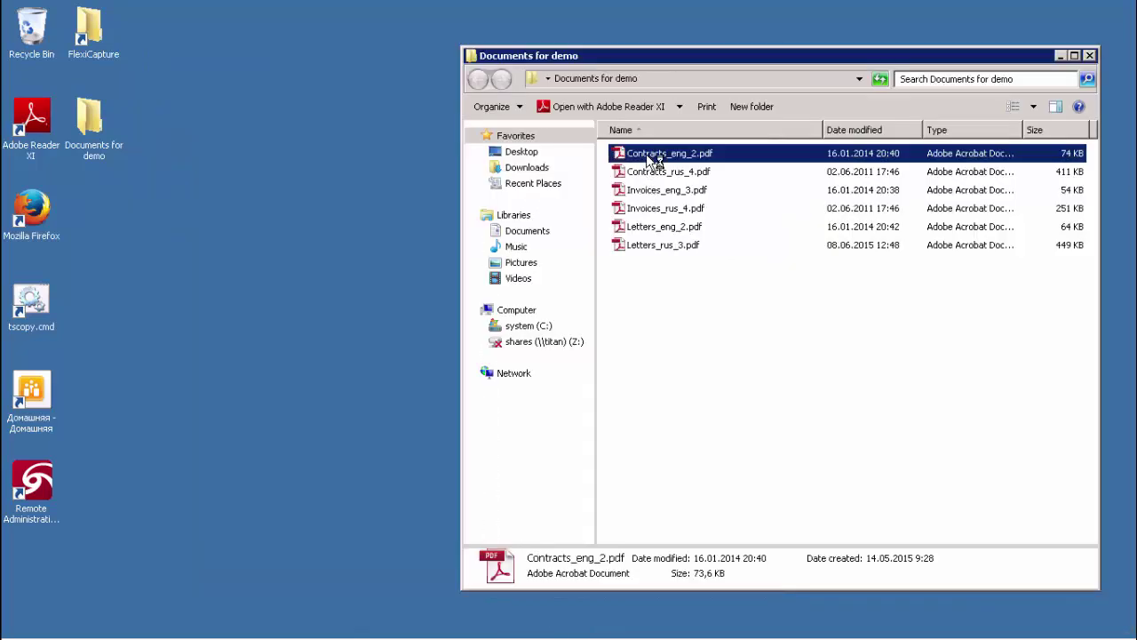
double_click(656, 159)
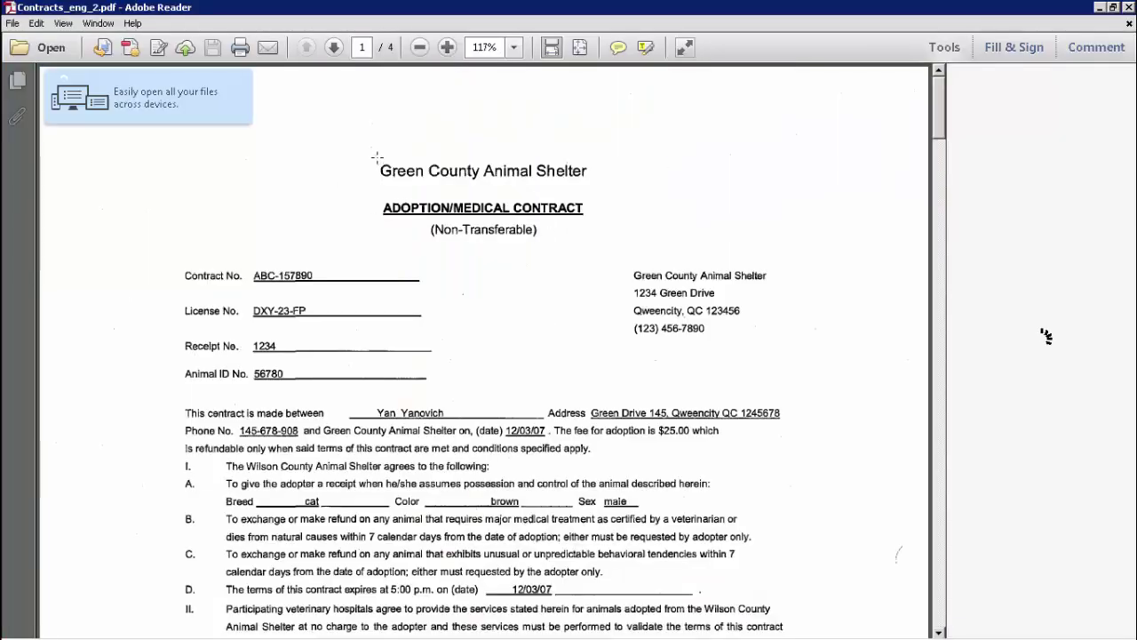
drag(377, 158, 706, 231)
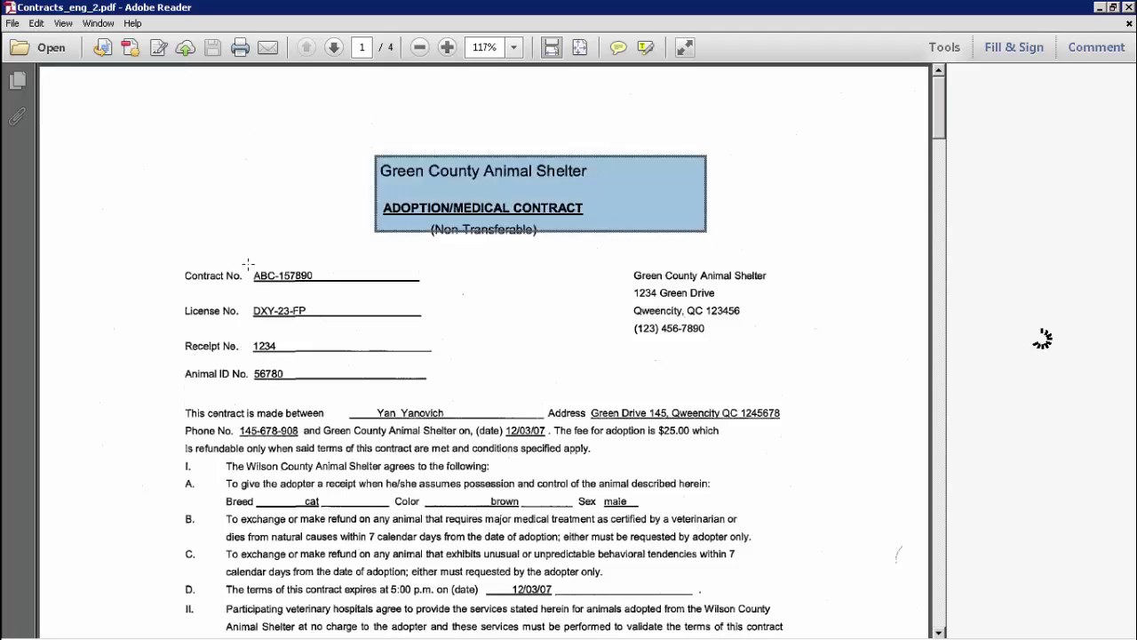
drag(248, 263, 348, 292)
click(494, 304)
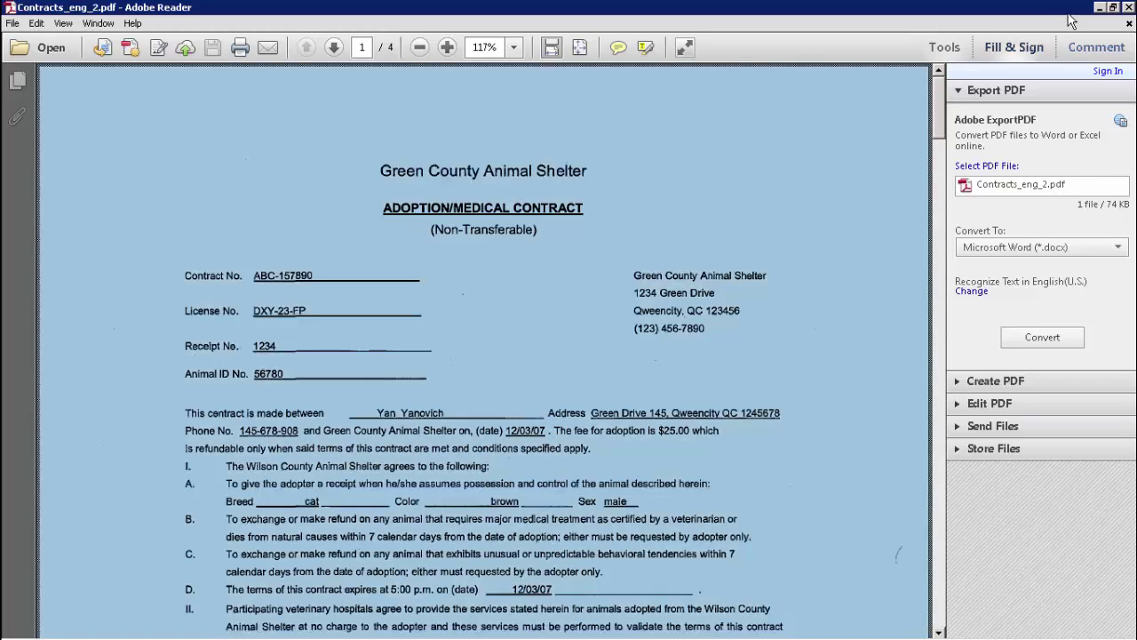
click(1128, 8)
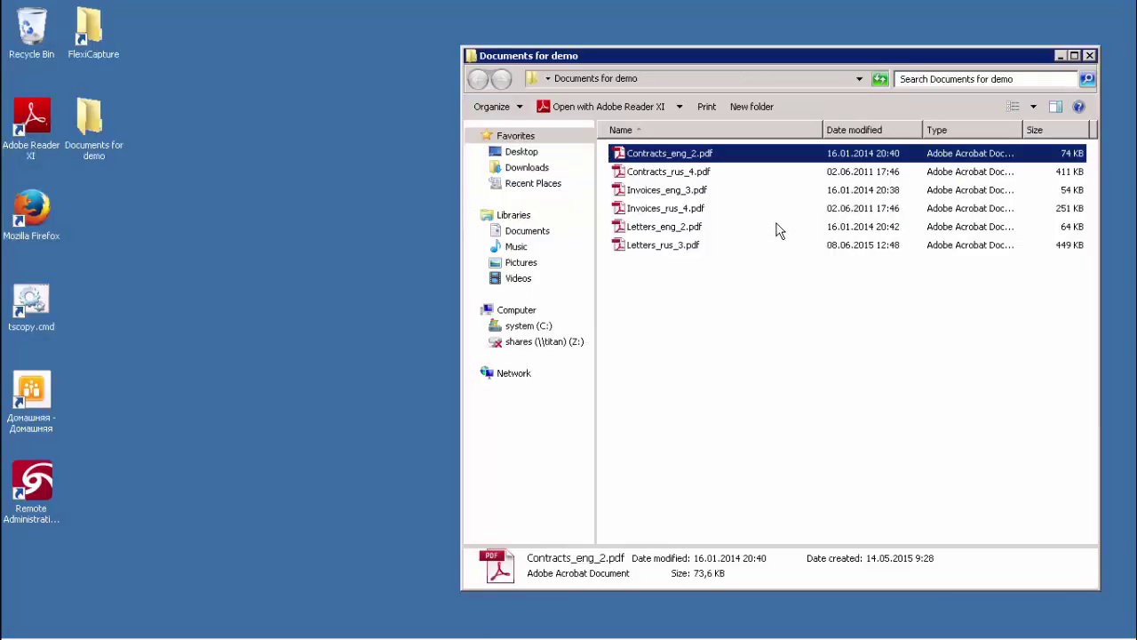
- Open Invoices_eng_3.pdf, examine the invoice number, line items and totals on its first page, and close it
double_click(649, 194)
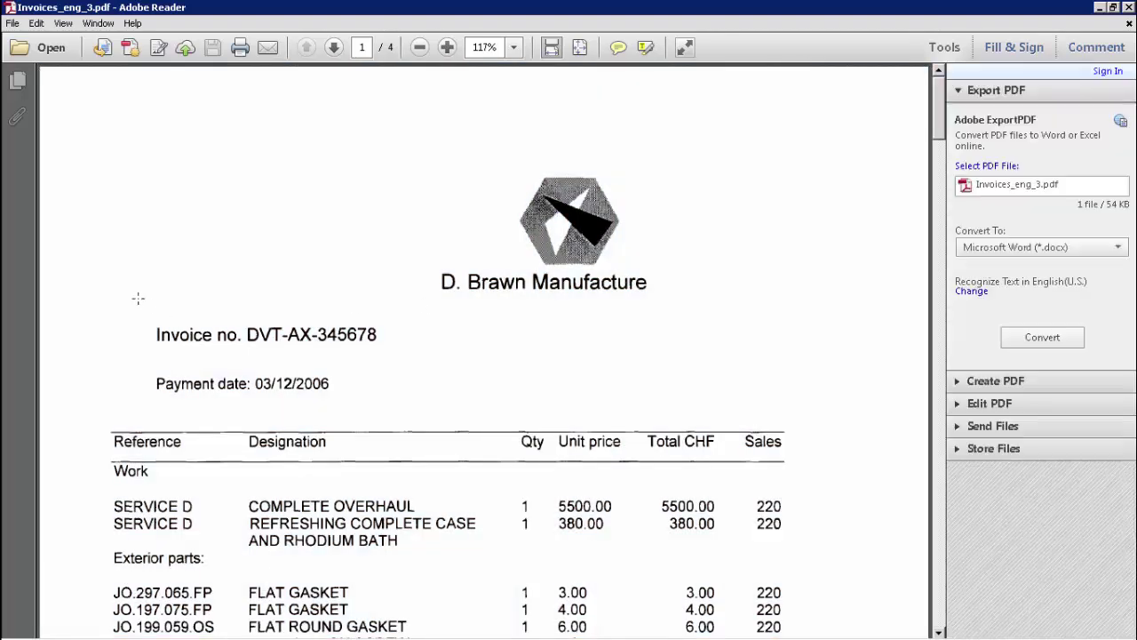
drag(138, 298, 400, 364)
click(456, 372)
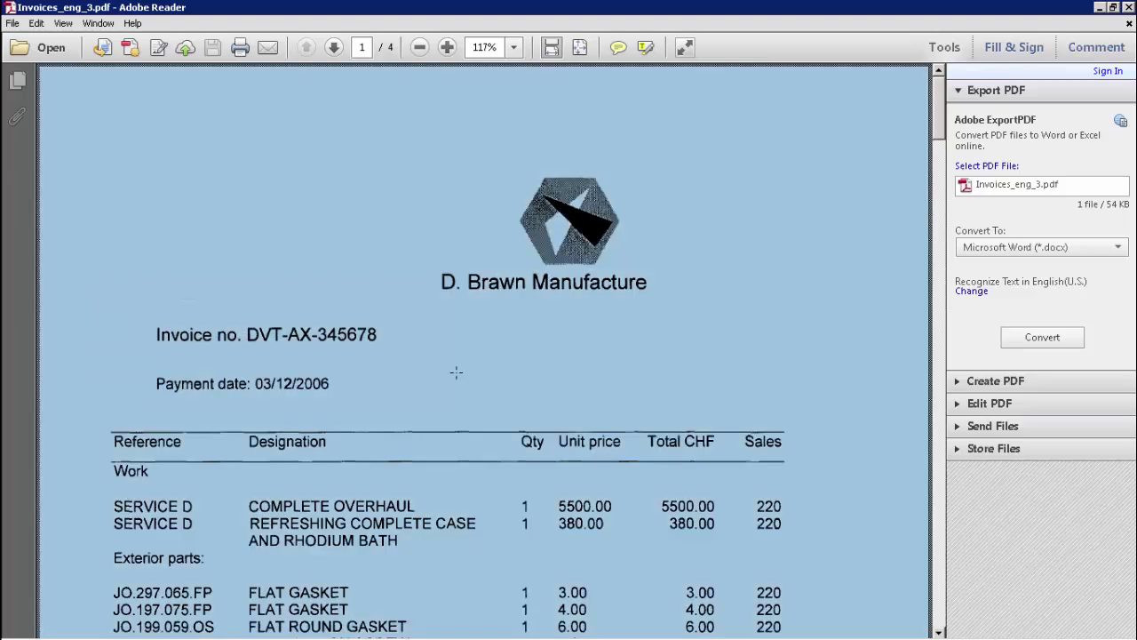
scroll(456, 372, down, 7)
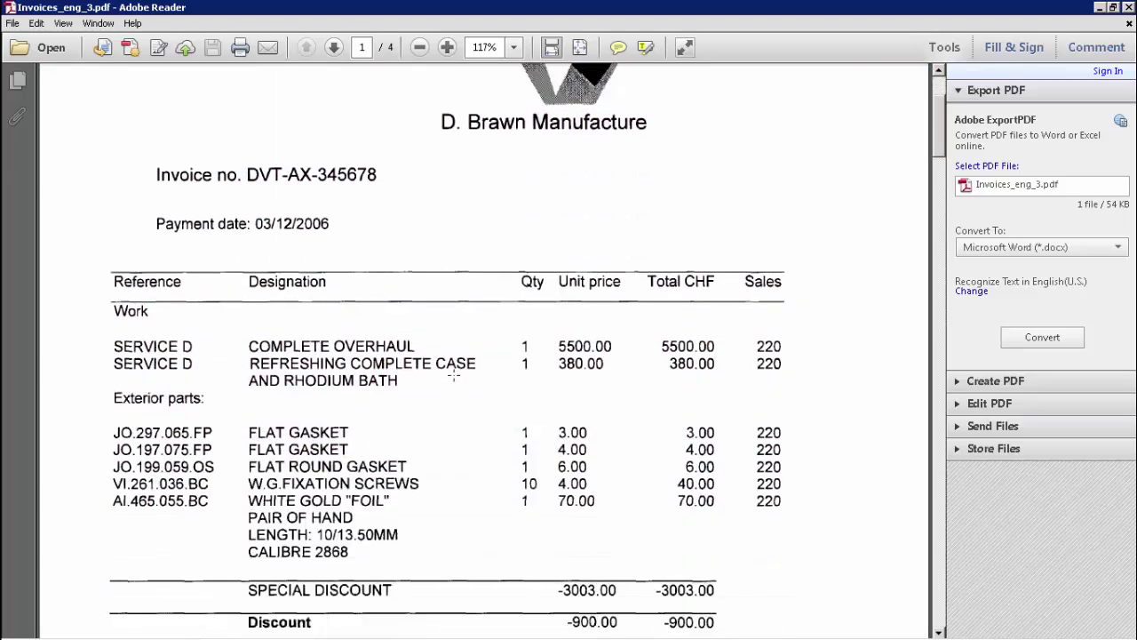
scroll(451, 375, down, 4)
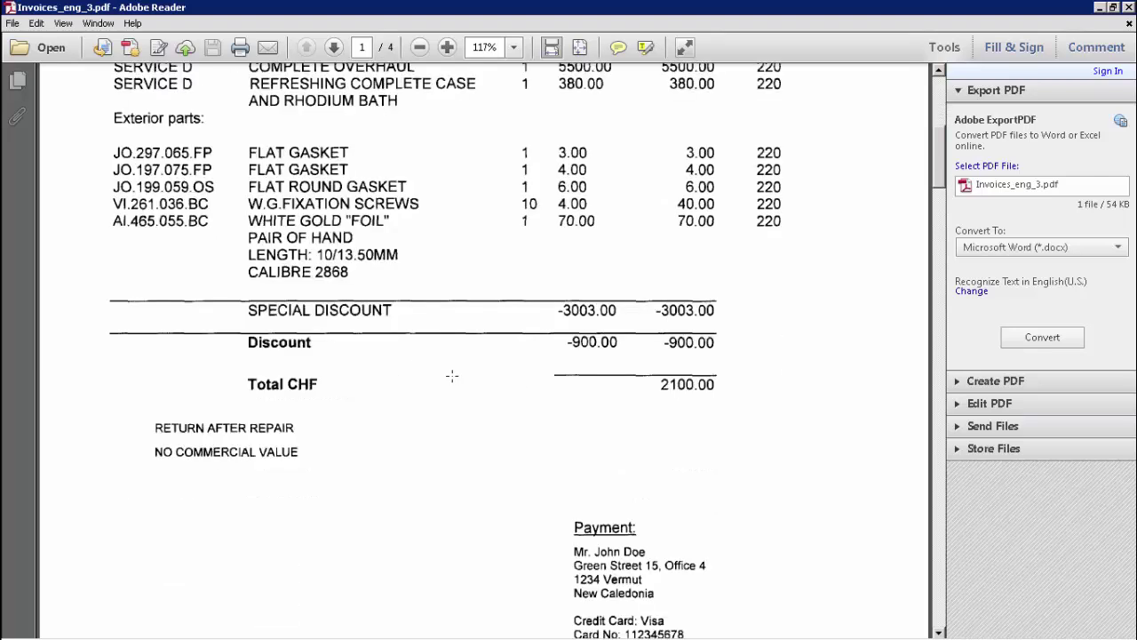
scroll(451, 376, down, 6)
scroll(449, 376, up, 8)
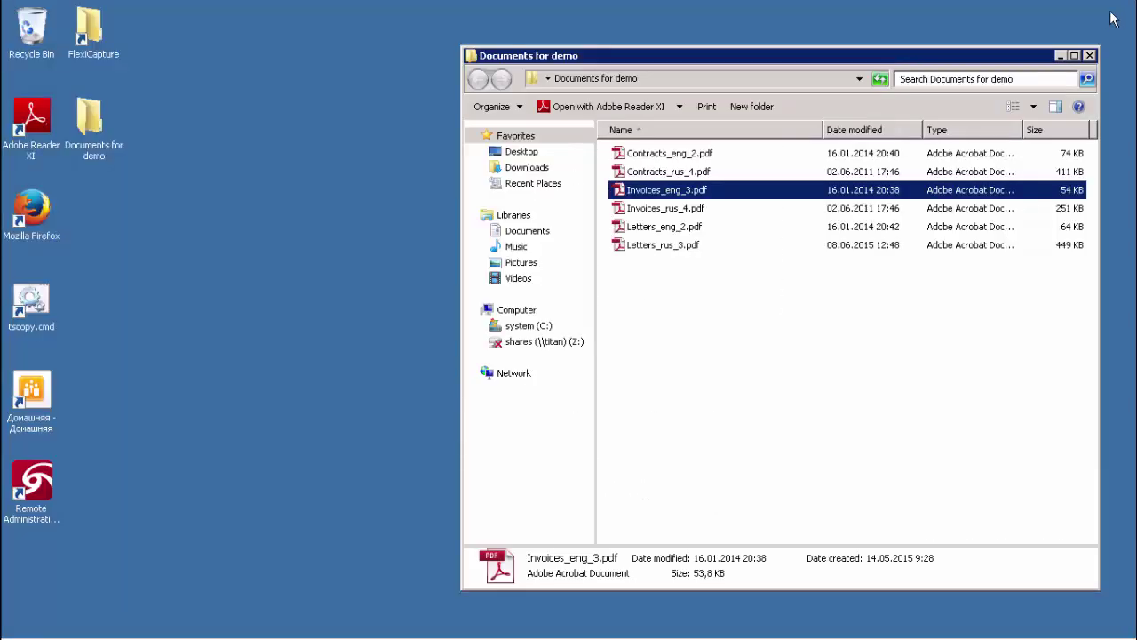
click(1129, 7)
- Open the FlexiCapture shortcut's HF folder and place its window beside the Documents for demo folder
click(746, 228)
click(256, 232)
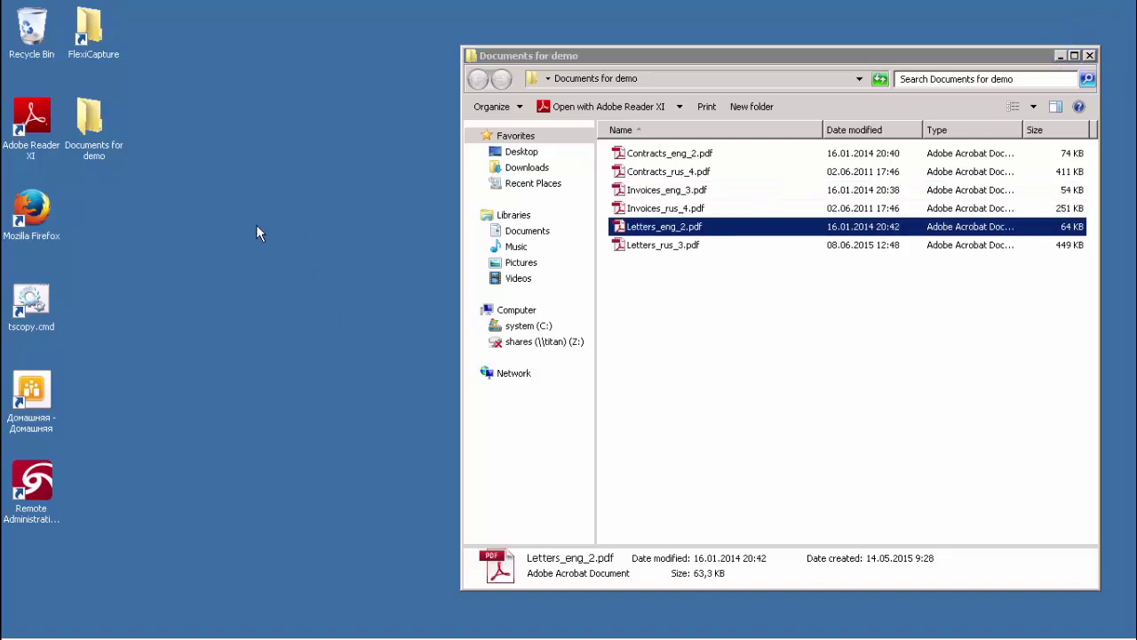
double_click(93, 31)
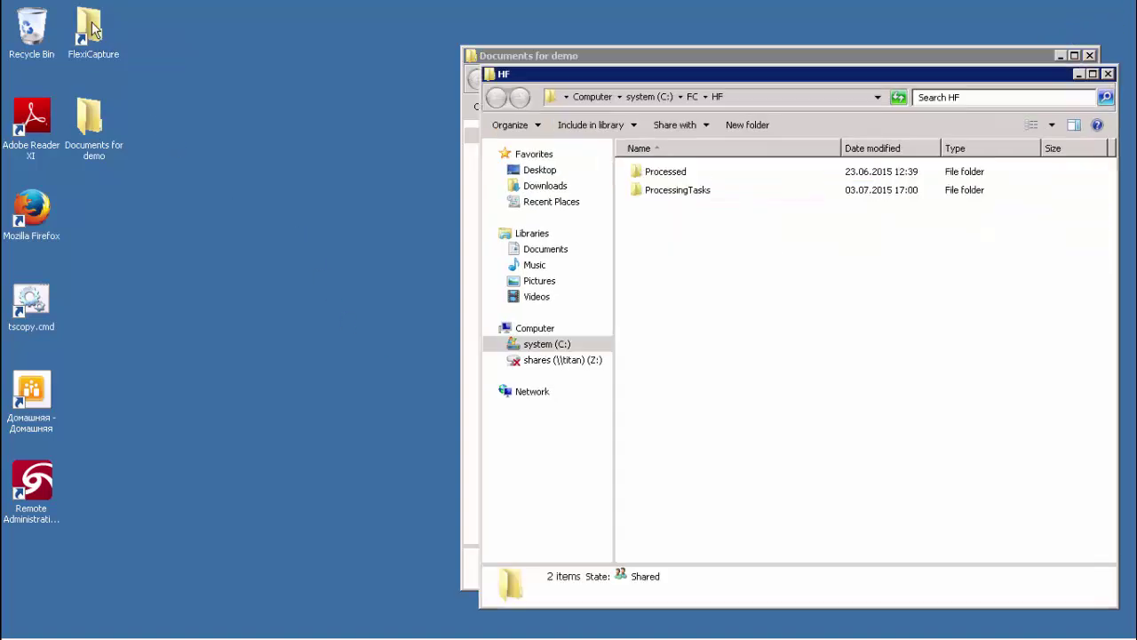
drag(721, 76, 272, 87)
- Copy all the PDF files from Documents for demo into the HF folder, and clear both folder windows from the desktop
click(804, 315)
drag(744, 327, 672, 157)
right_click(684, 188)
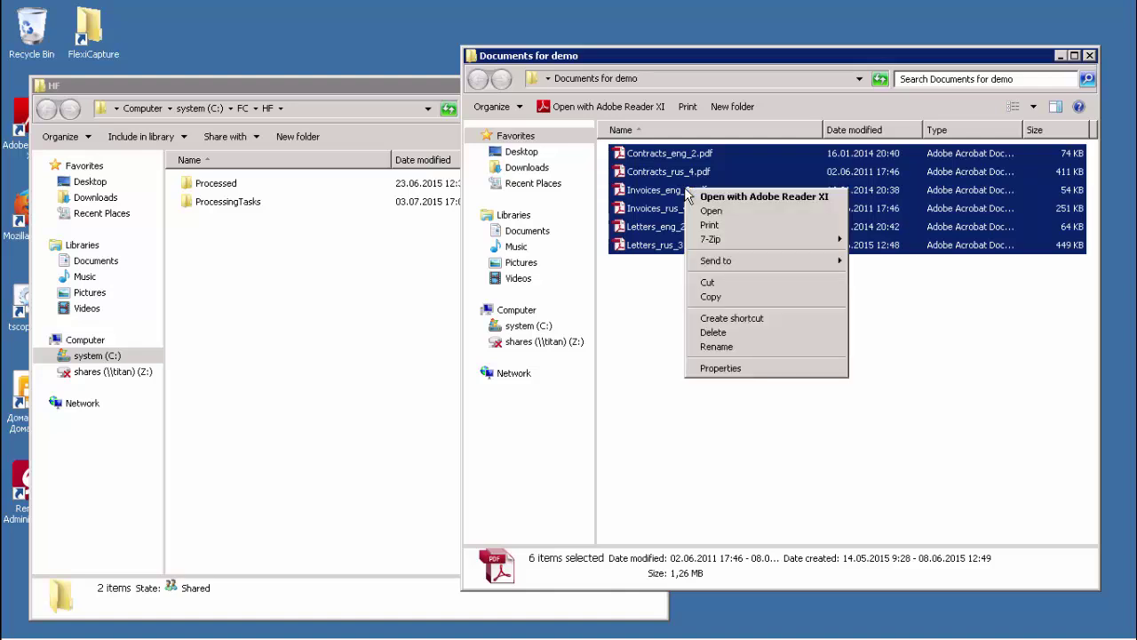
click(724, 296)
click(291, 342)
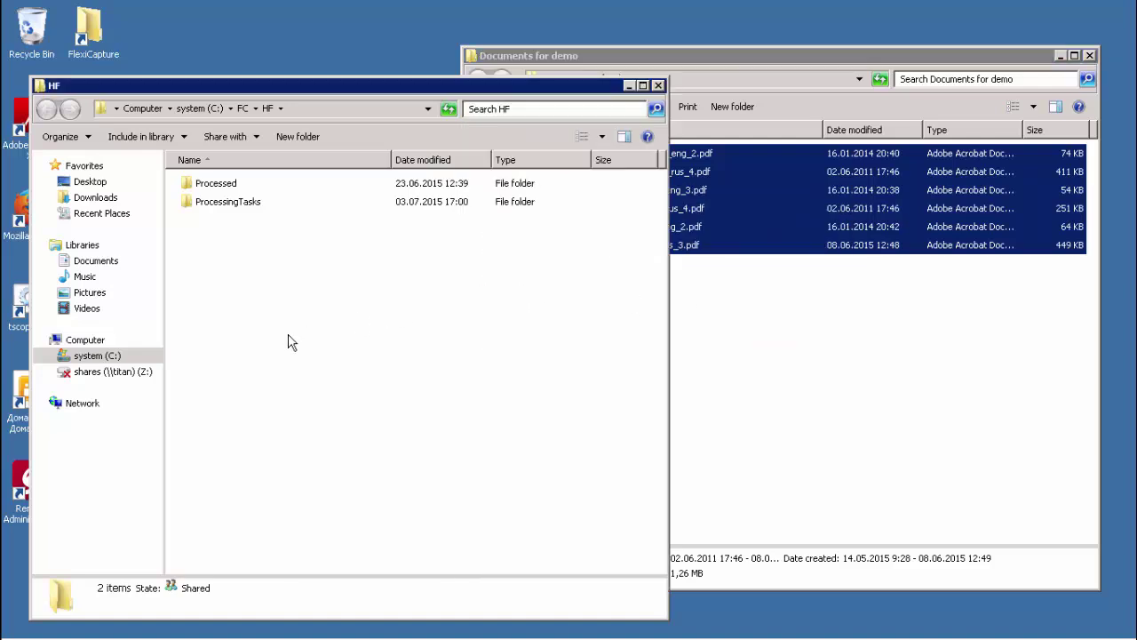
key(ctrl+v)
click(658, 85)
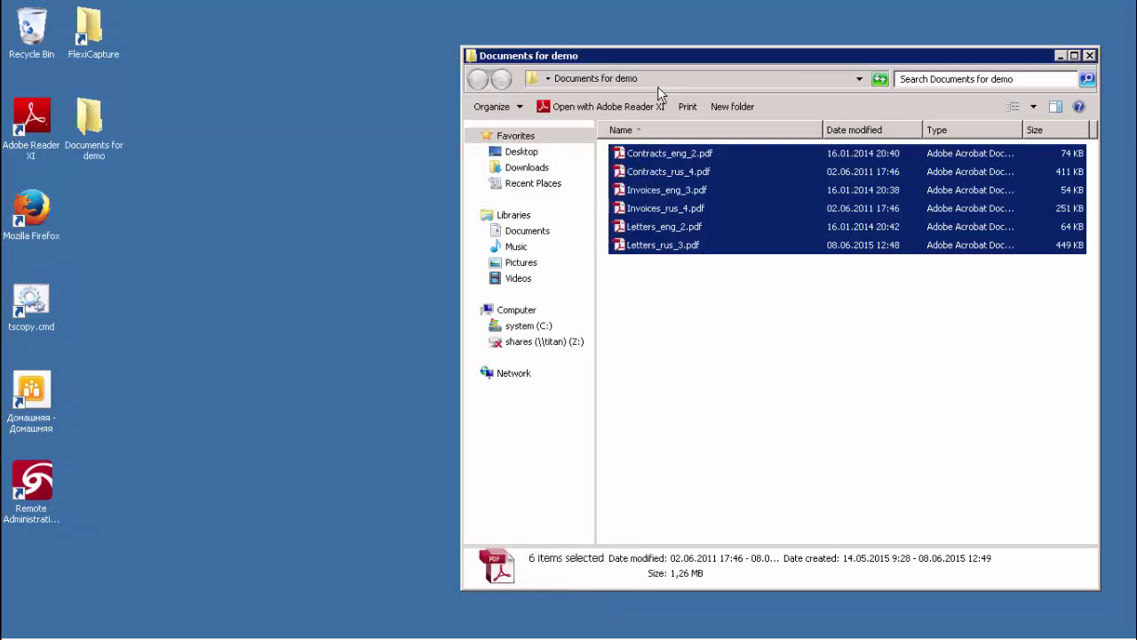
click(1058, 56)
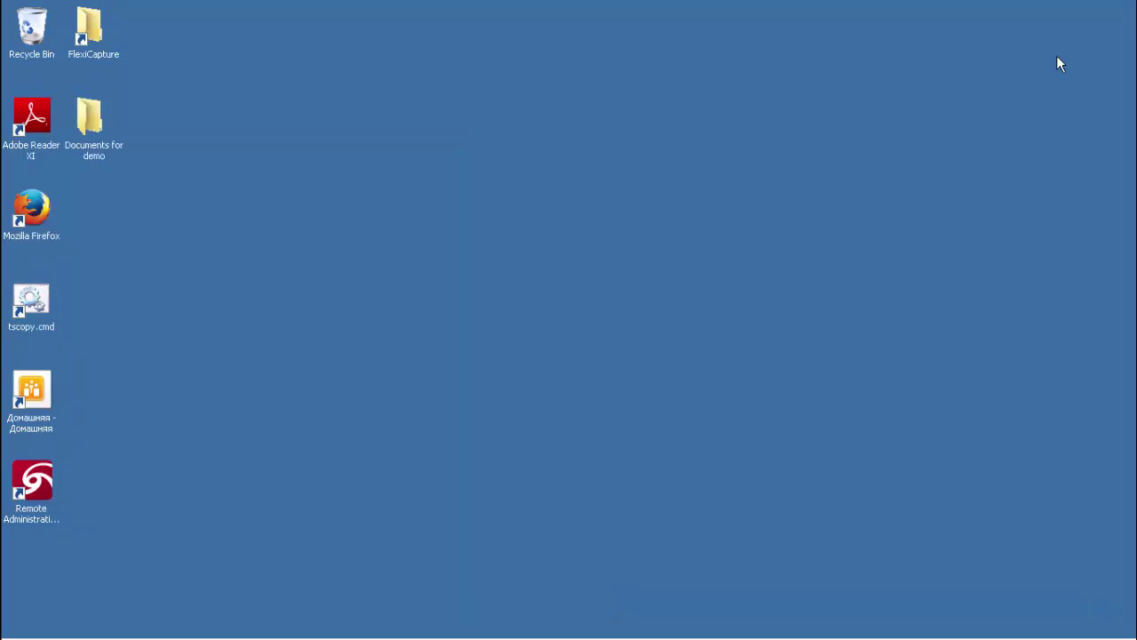
- Switch back to the SharePoint site in the browser and open the Contracts library, refreshing its document list
key(alt+Tab)
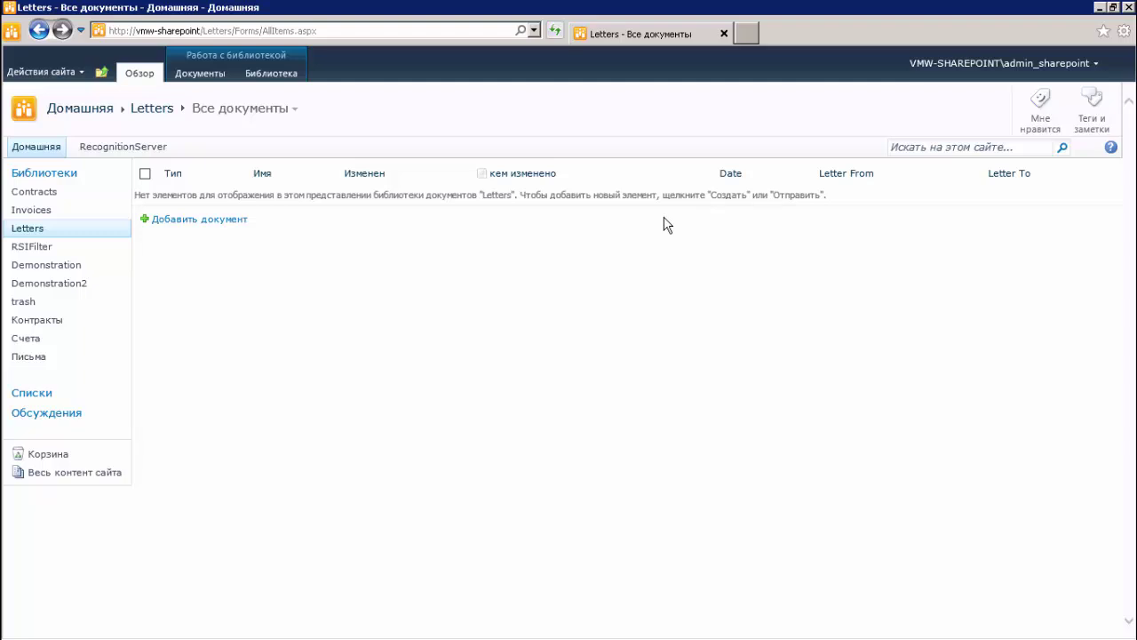
click(27, 194)
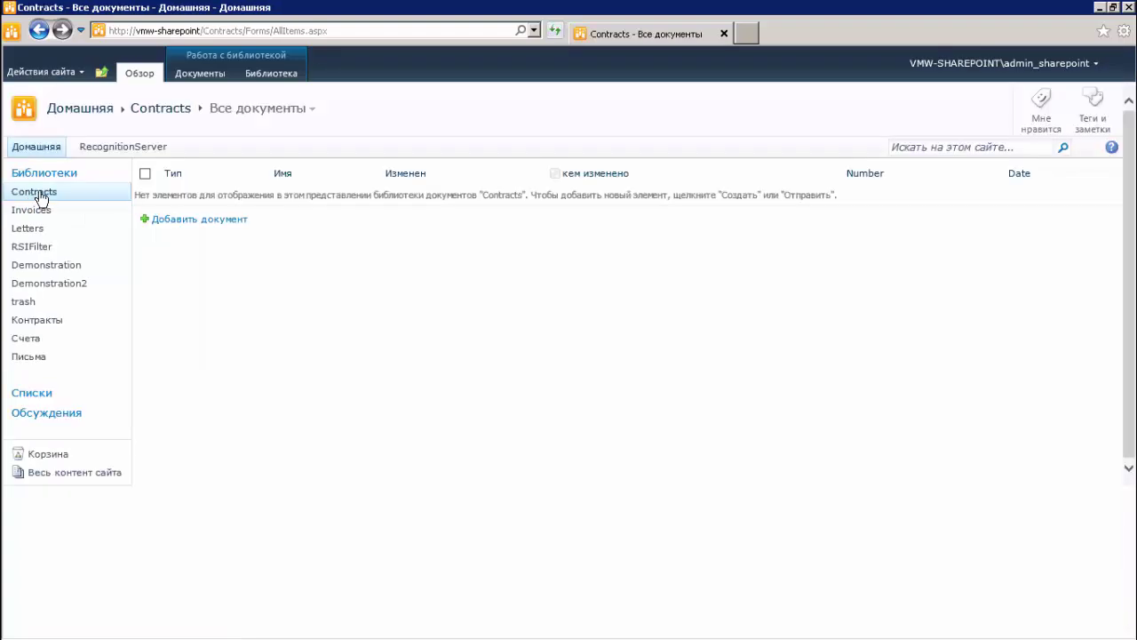
click(558, 33)
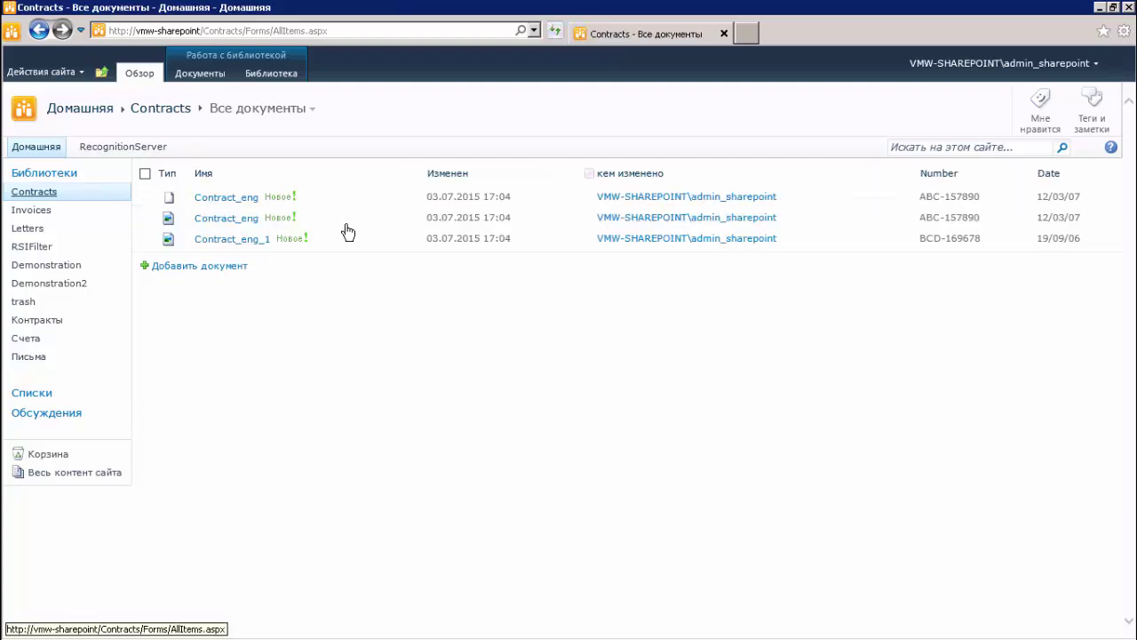
- Download the PDF version of Contract_eng from the Contracts library and open the saved file
click(224, 201)
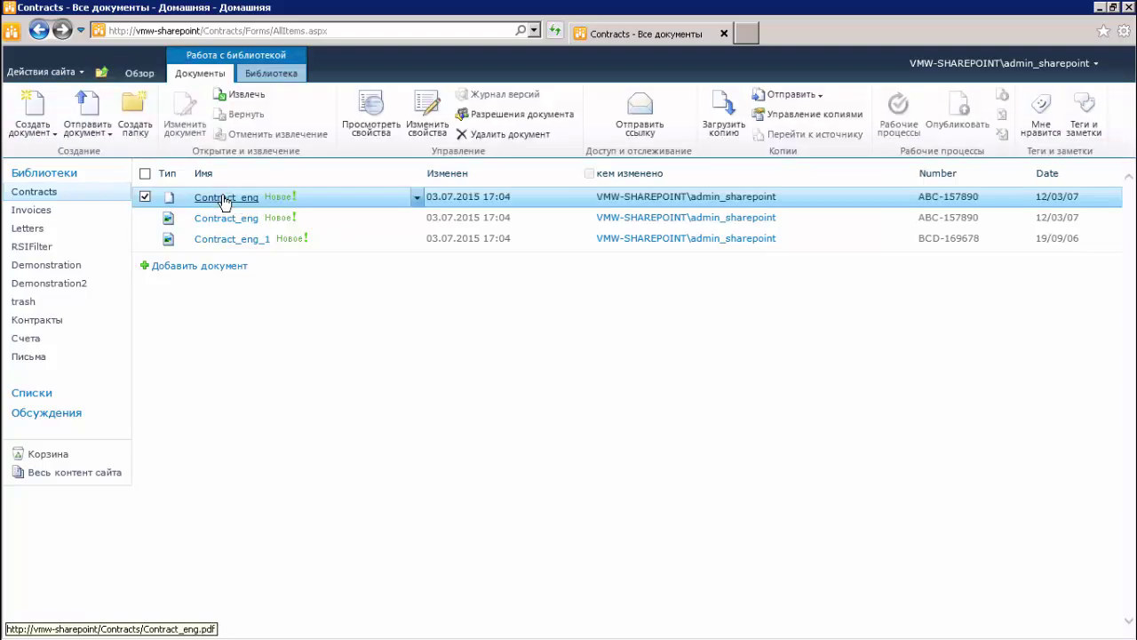
click(225, 198)
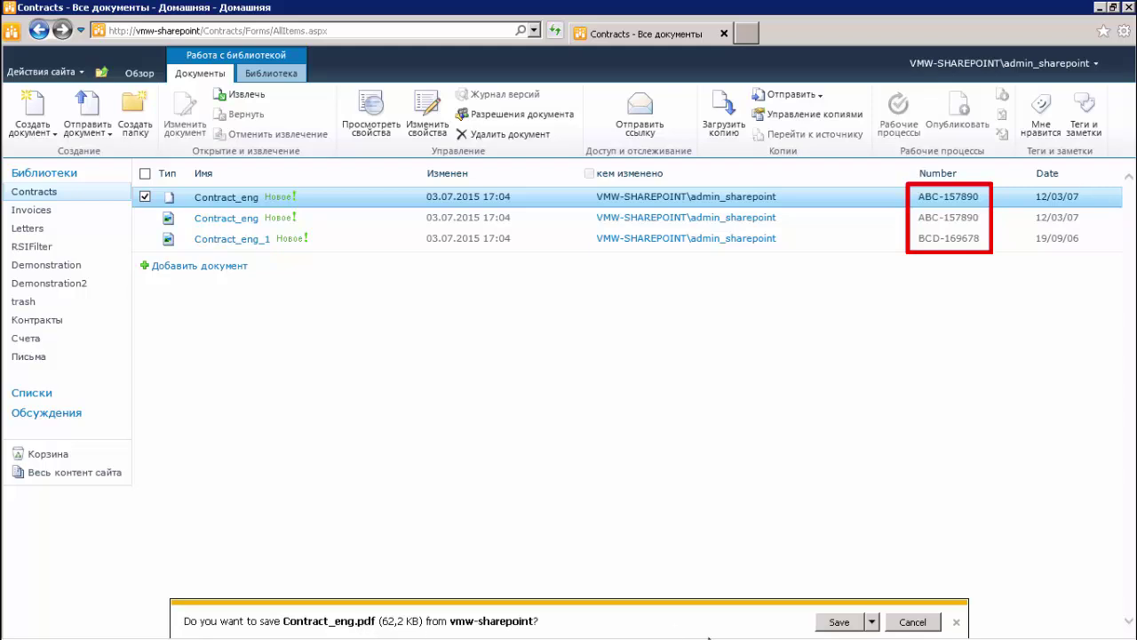
click(808, 621)
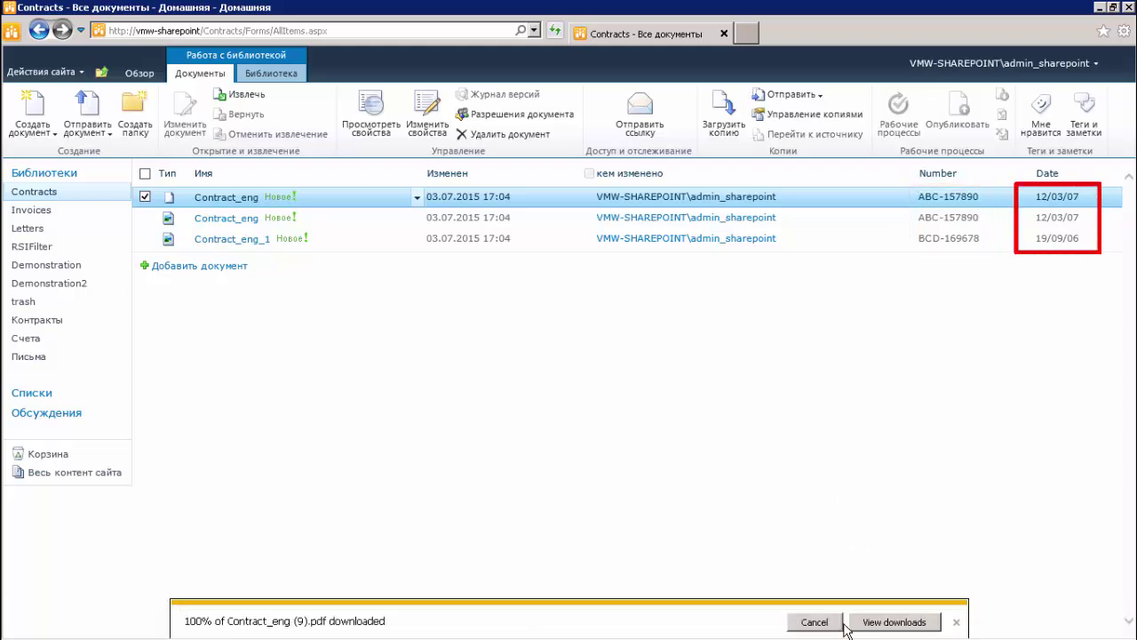
click(720, 622)
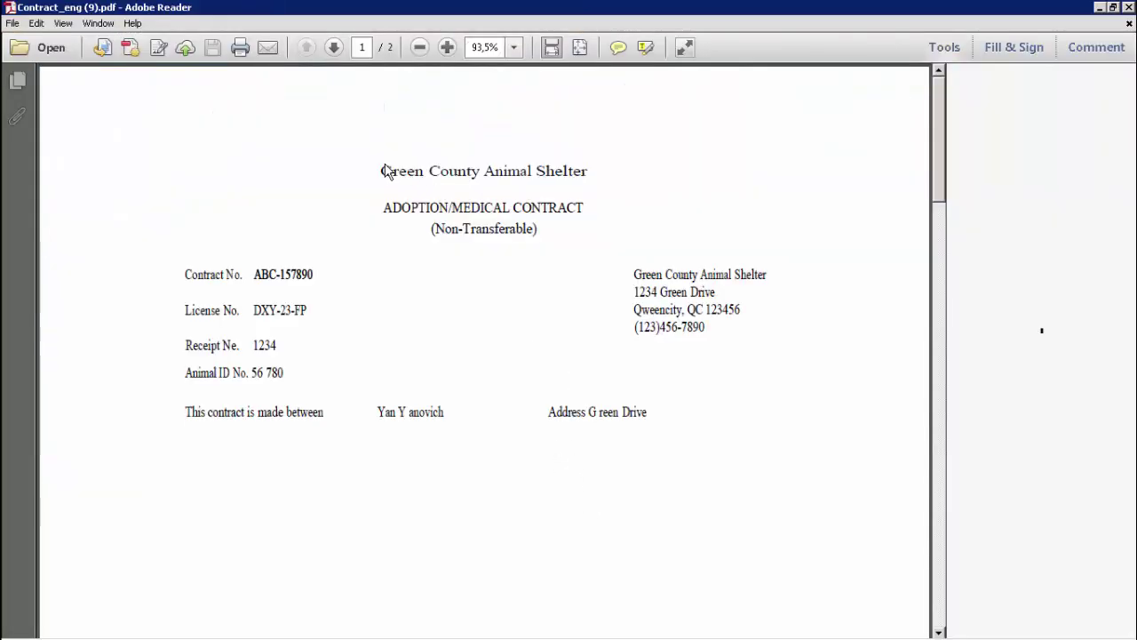
- Check that the contract's text is selectable from the heading down to clause C, and close the PDF
drag(381, 173, 524, 197)
drag(572, 231, 662, 557)
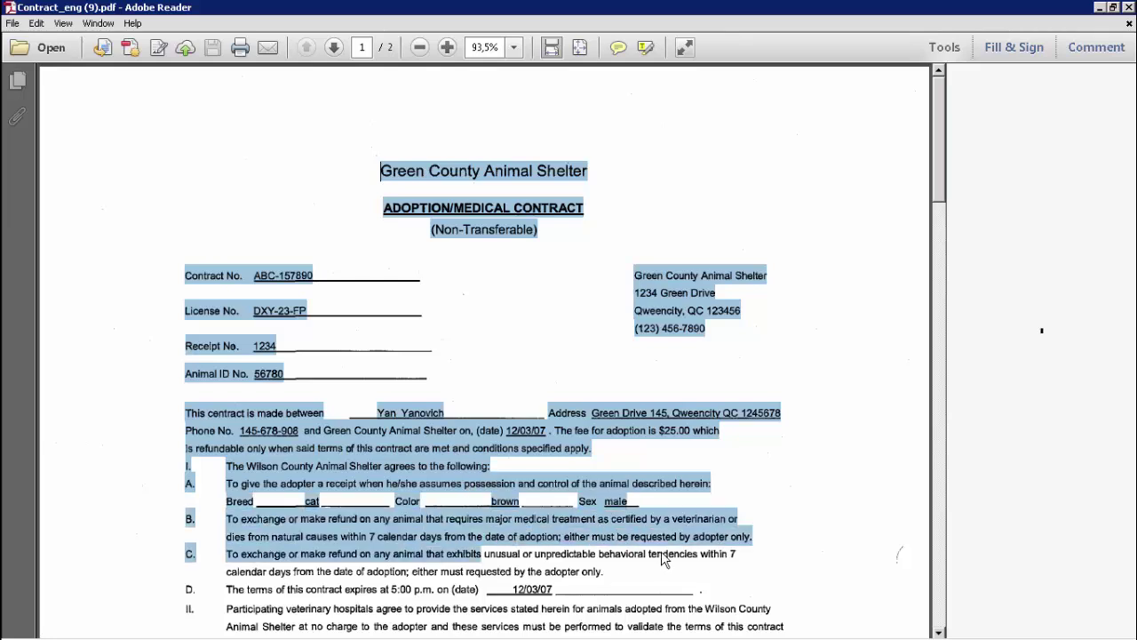
click(662, 554)
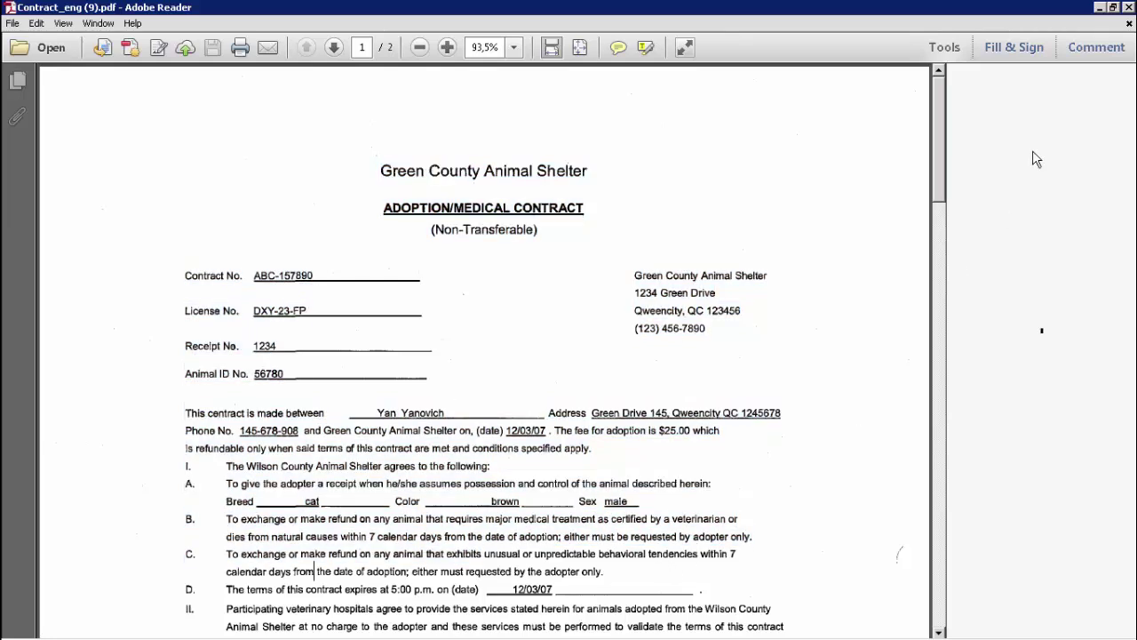
click(1129, 7)
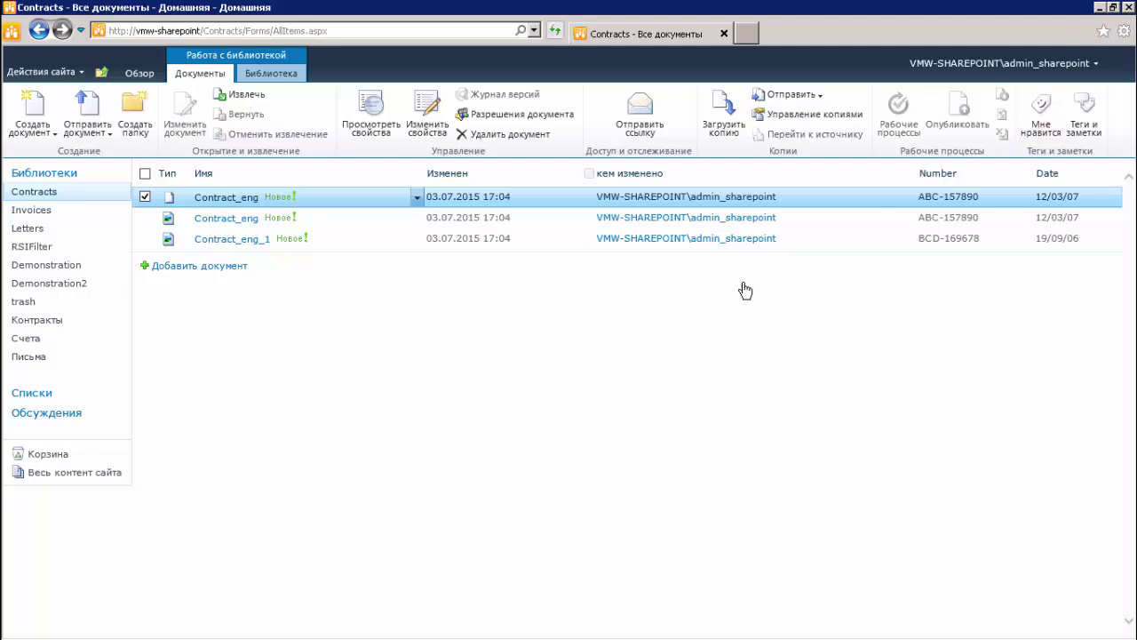
- Open the Invoices library and highlight the Number values of both Invoice_eng_1 entries
click(34, 212)
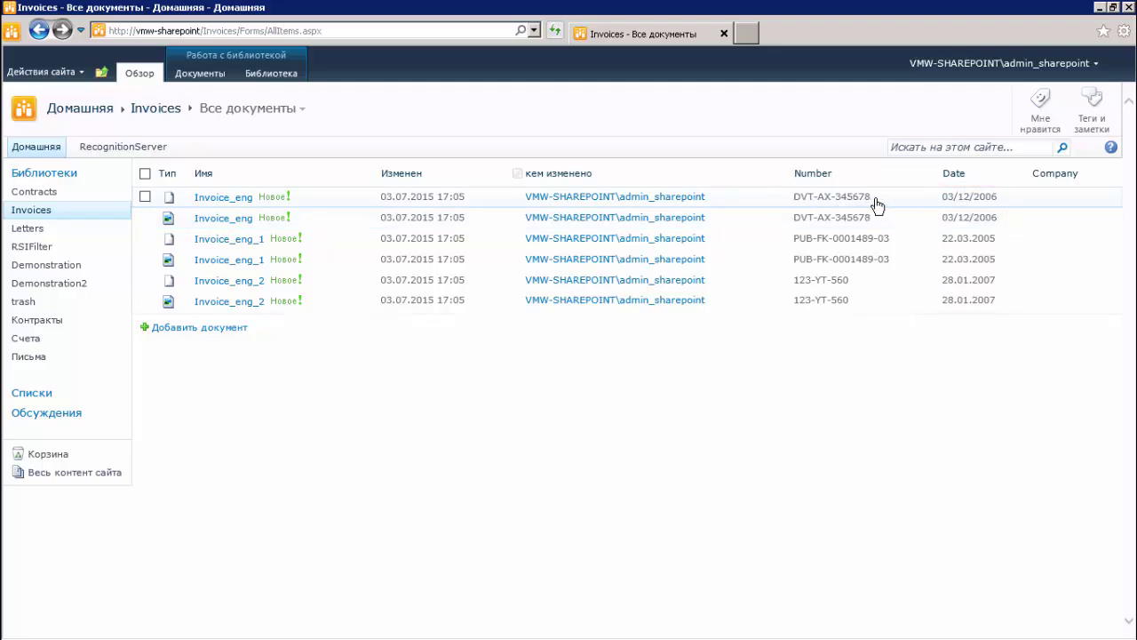
drag(877, 202, 892, 250)
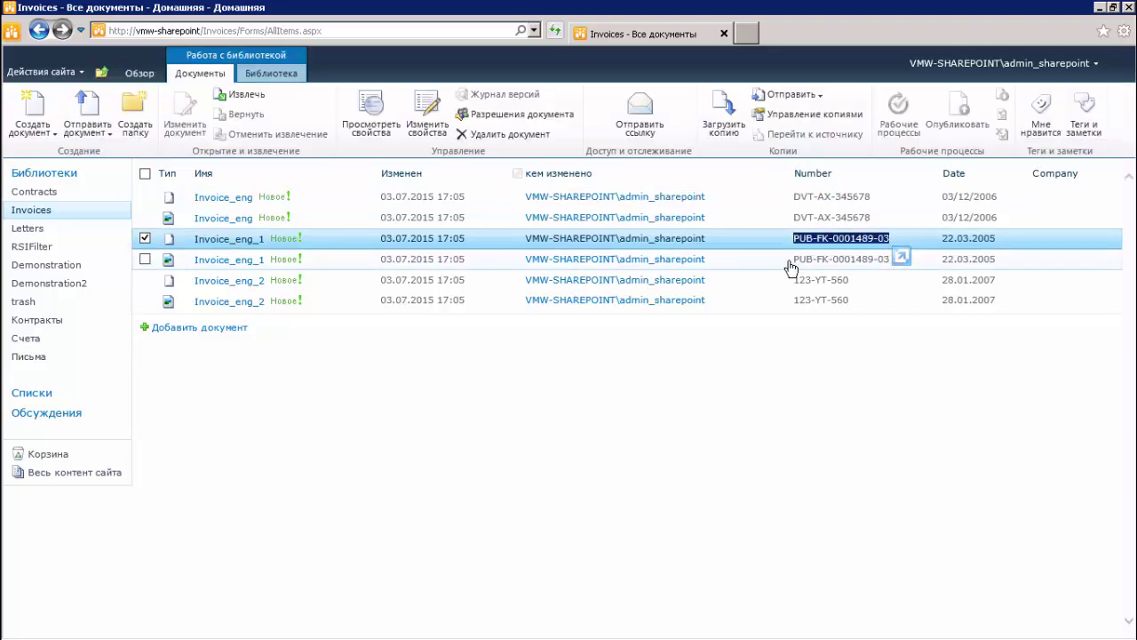
drag(793, 263, 897, 264)
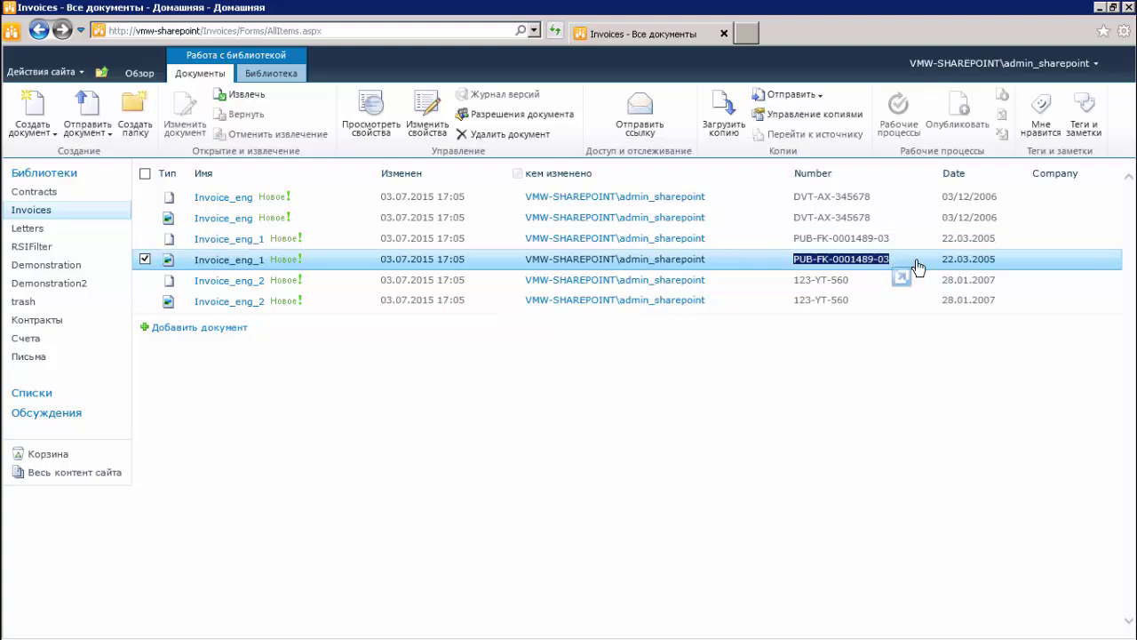
- Open the TIFF version of Invoice_eng_1, check its credit note number against the library, and close the image
click(230, 266)
click(785, 611)
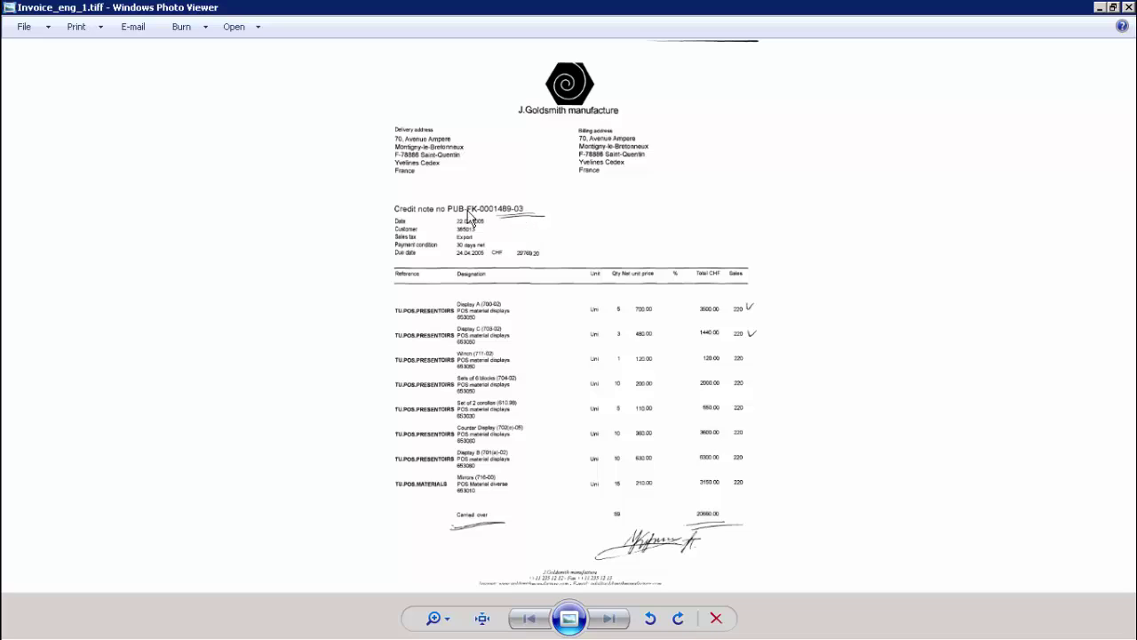
click(1129, 7)
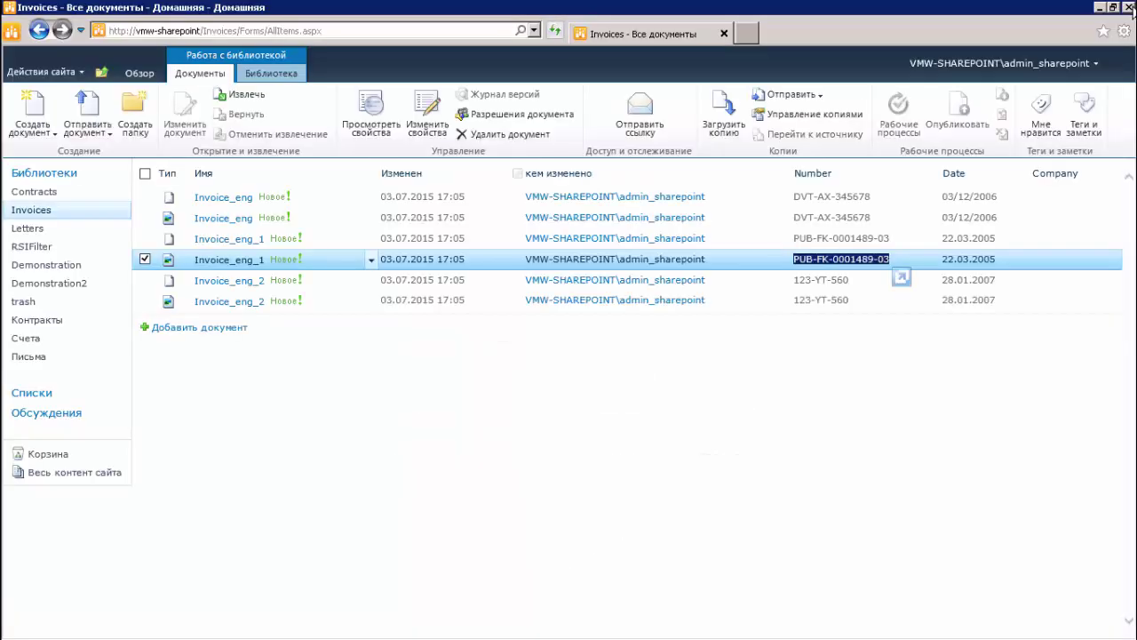
- Open the Letters library to examine the Date, Letter From and Letter To values of its documents
click(27, 229)
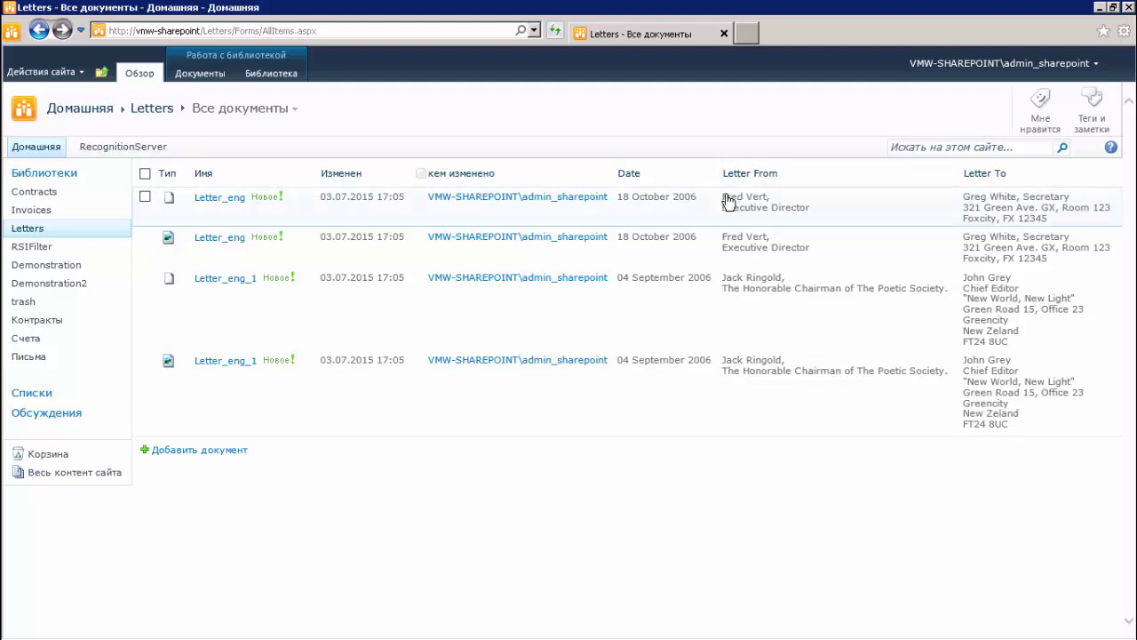
- Highlight the Letter From value of the first Letter_eng entry and the Letter To values of both Letter_eng entries
drag(727, 201, 820, 219)
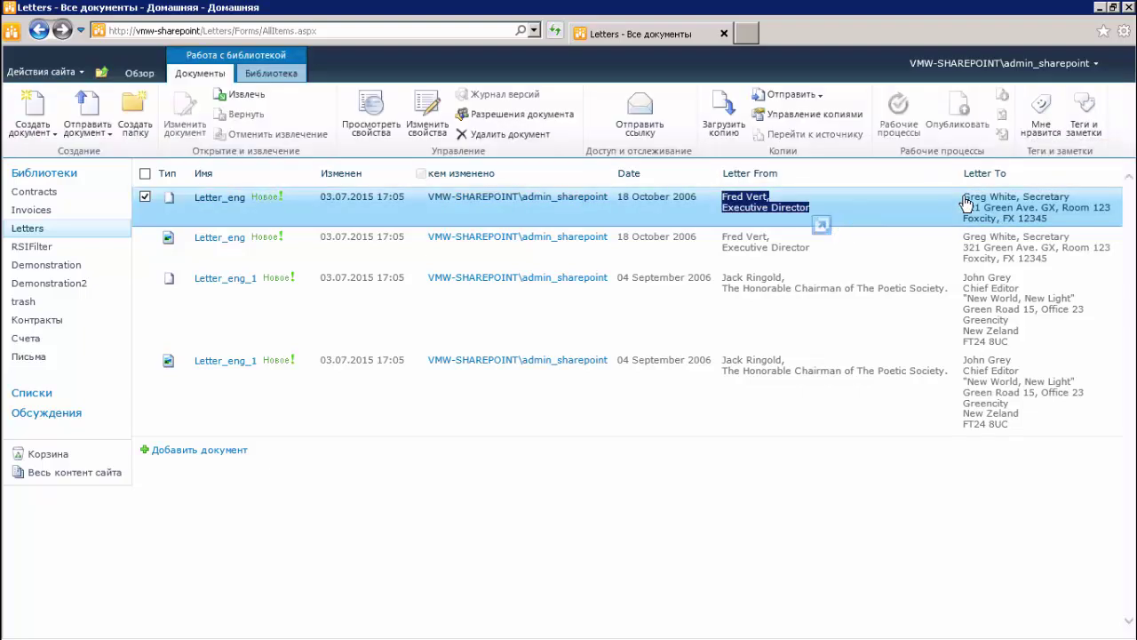
drag(966, 202, 1072, 223)
click(990, 238)
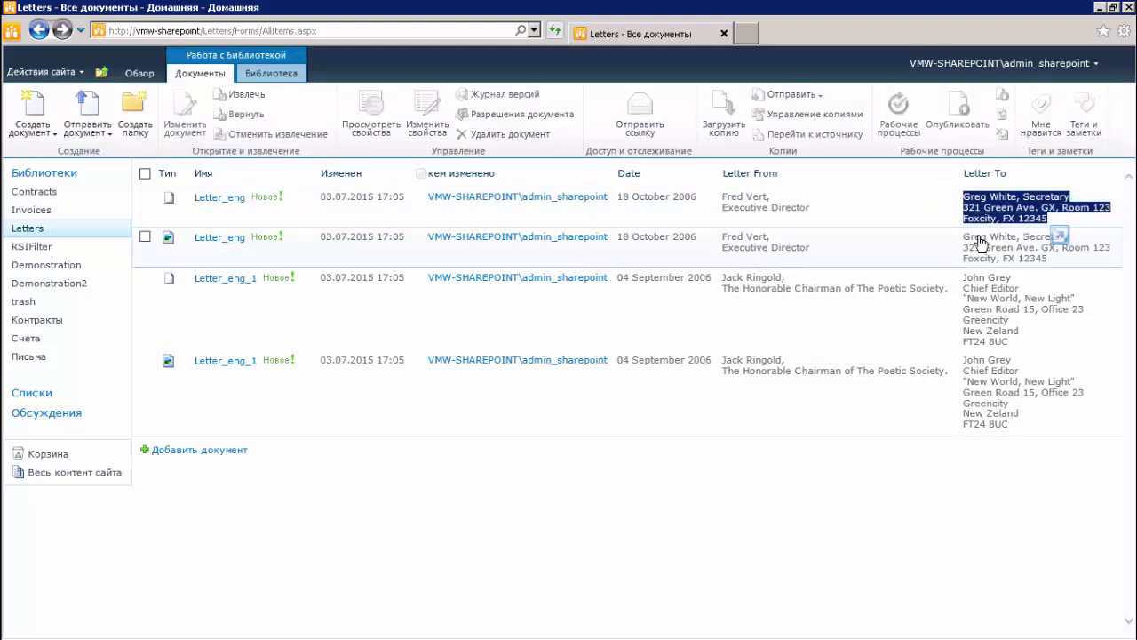
drag(966, 238, 1060, 279)
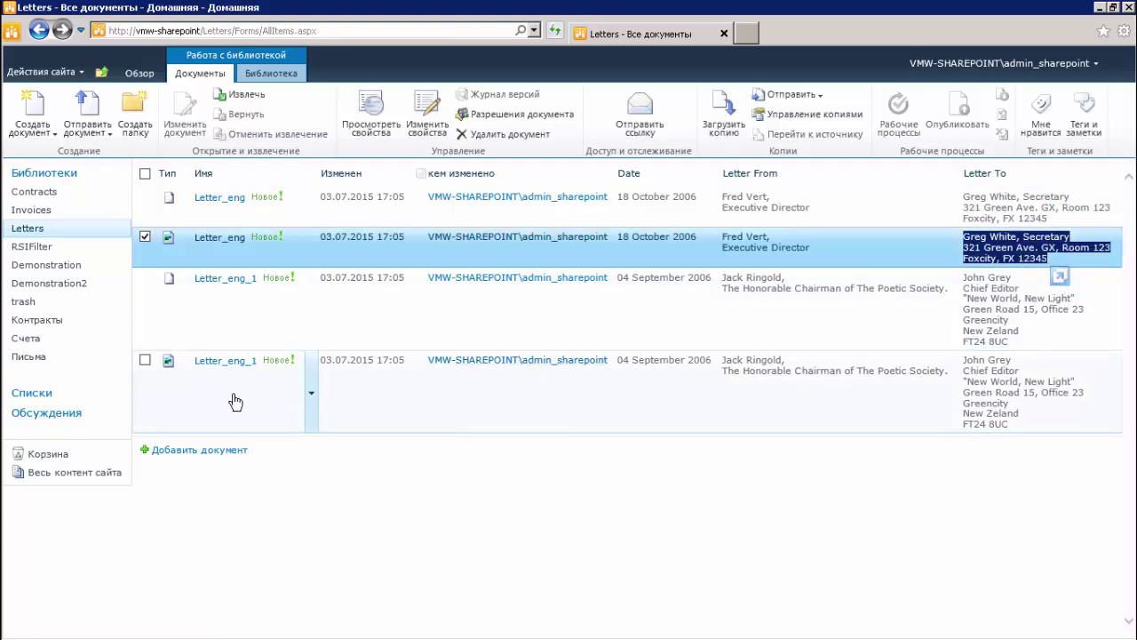
key(alt)
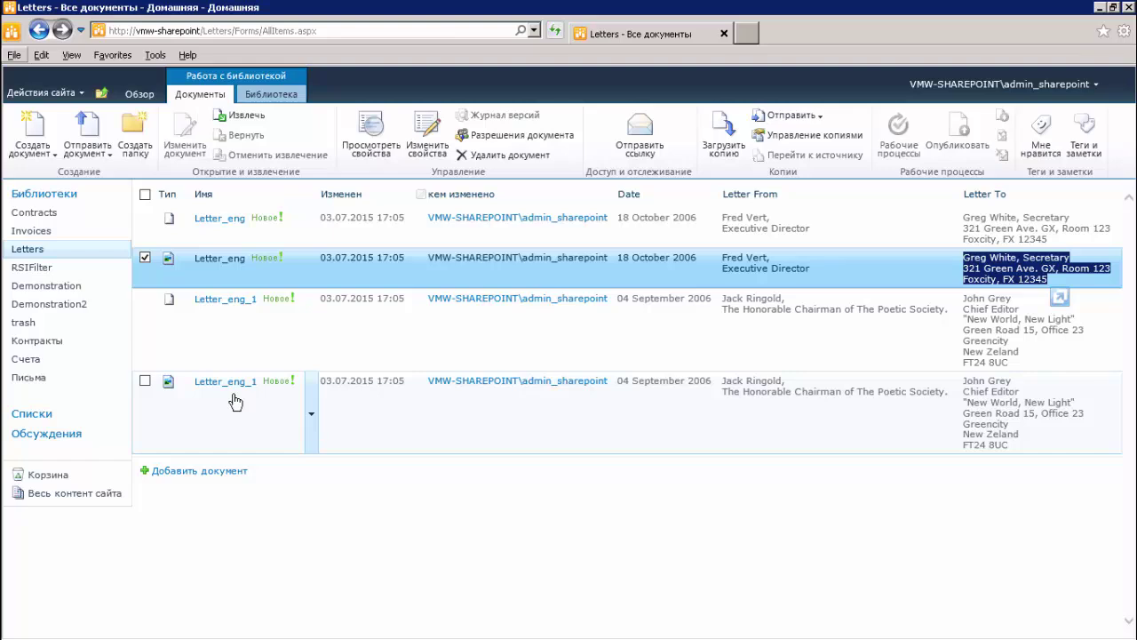
key(alt)
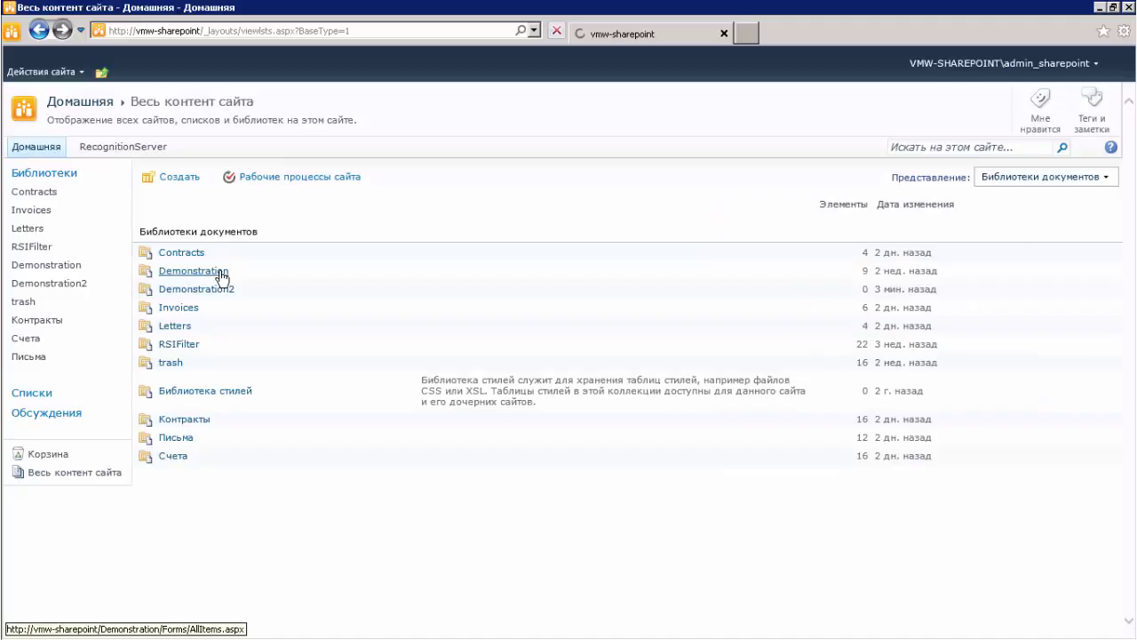
- Examine the documents in the Demonstration library and the contents of the Demonstration2 library, and minimize the browser
click(223, 272)
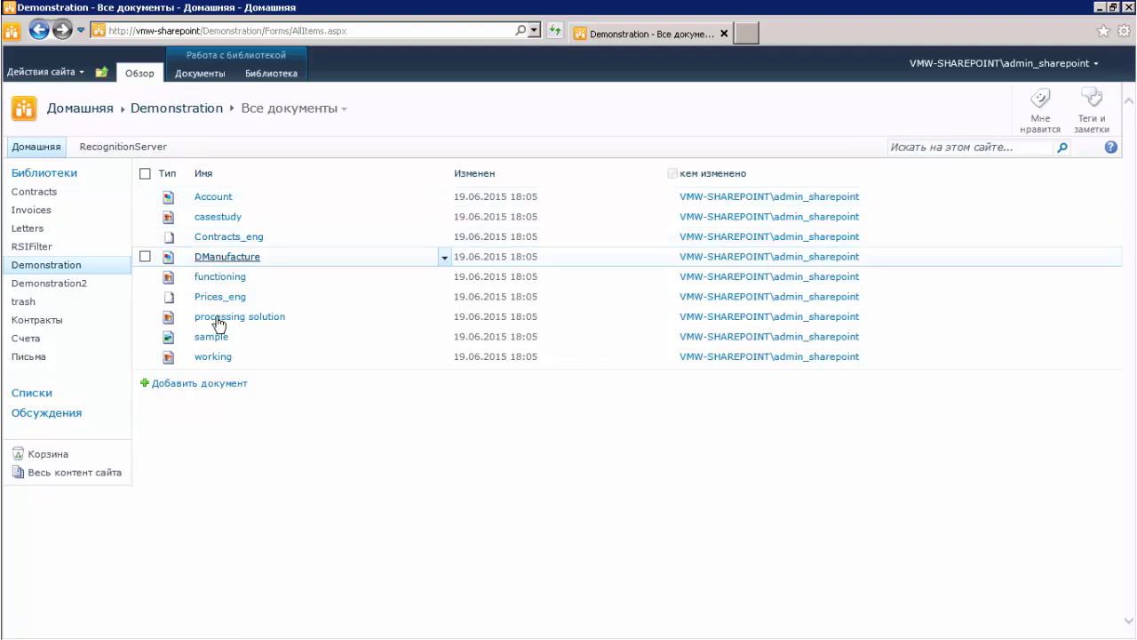
click(76, 285)
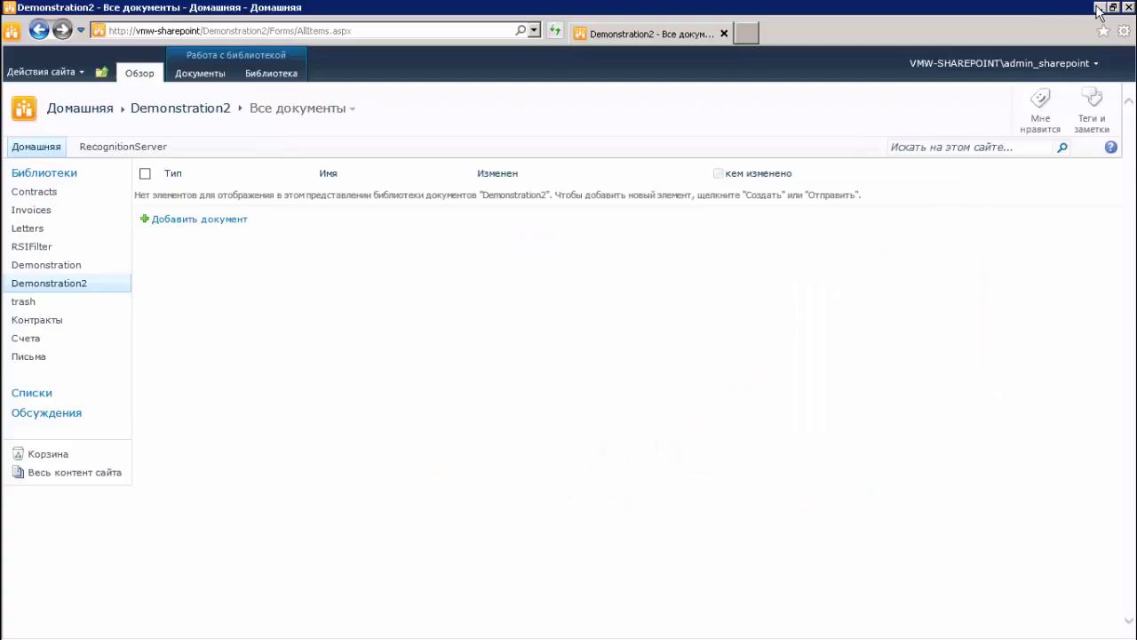
click(1099, 8)
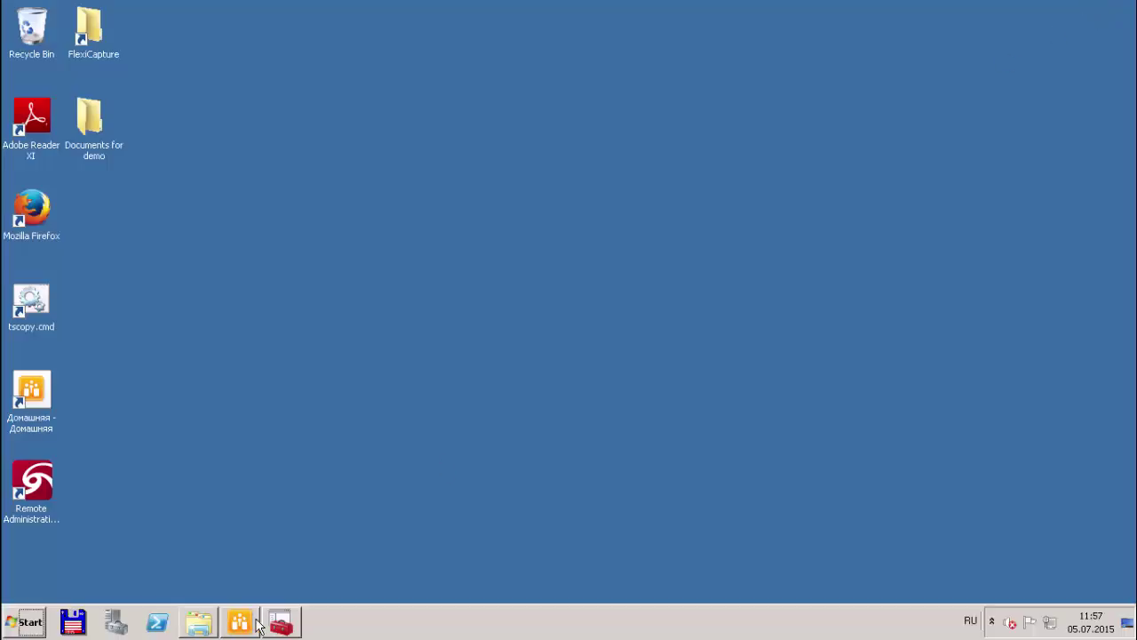
- Switch to the ABBYY Recognition Server 4 Administration Console and open the properties of the SharePoint workflow
mouse_move(283, 627)
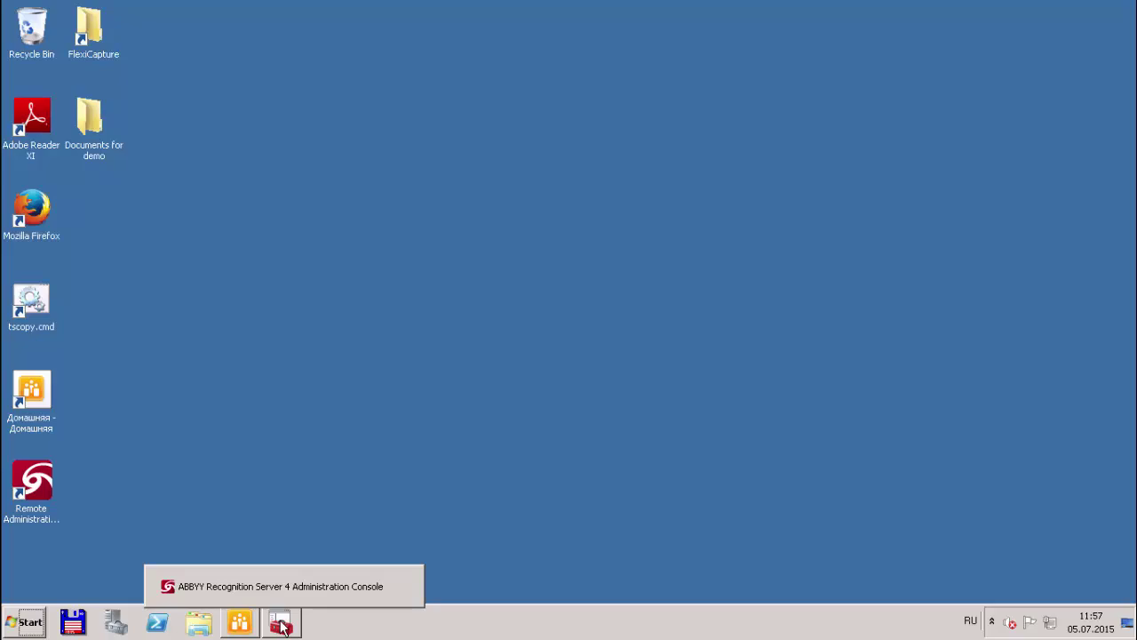
click(282, 627)
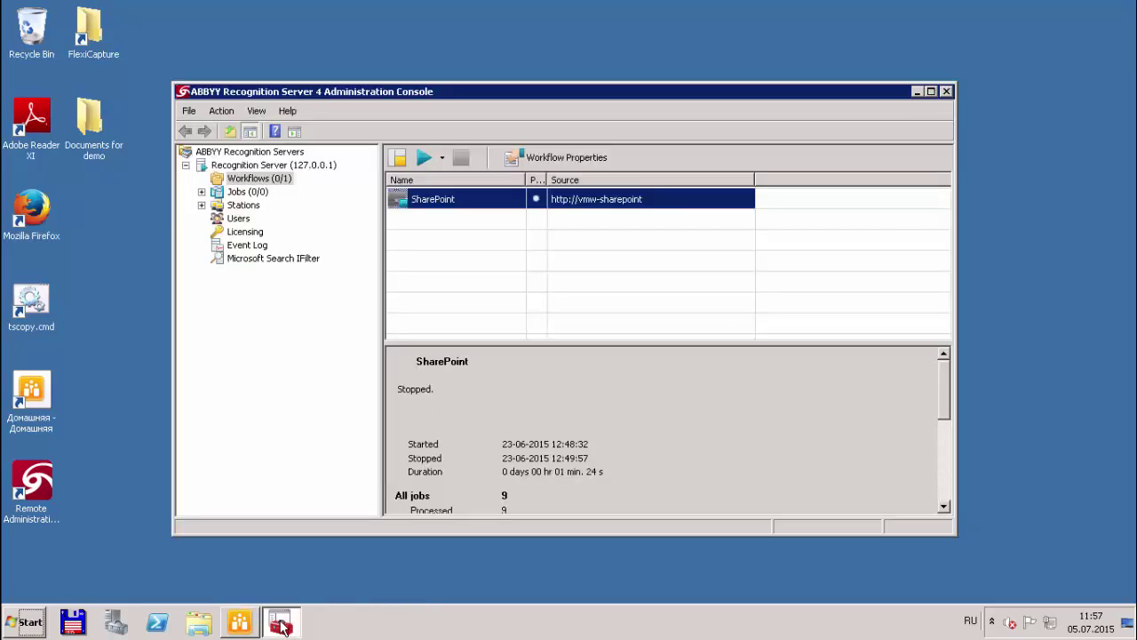
click(262, 181)
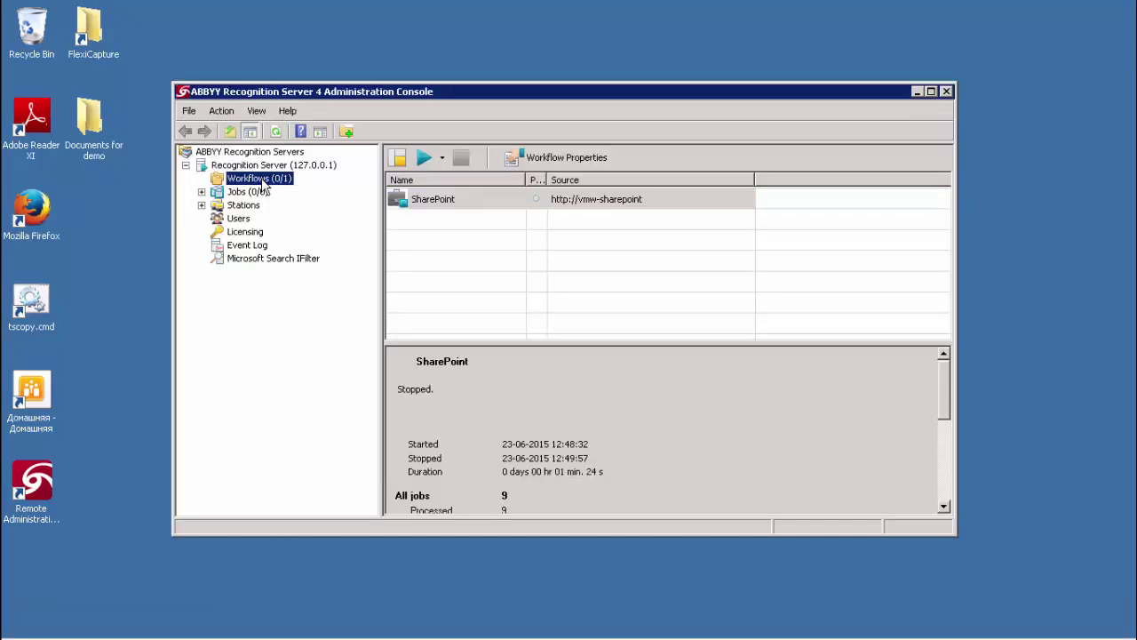
click(460, 203)
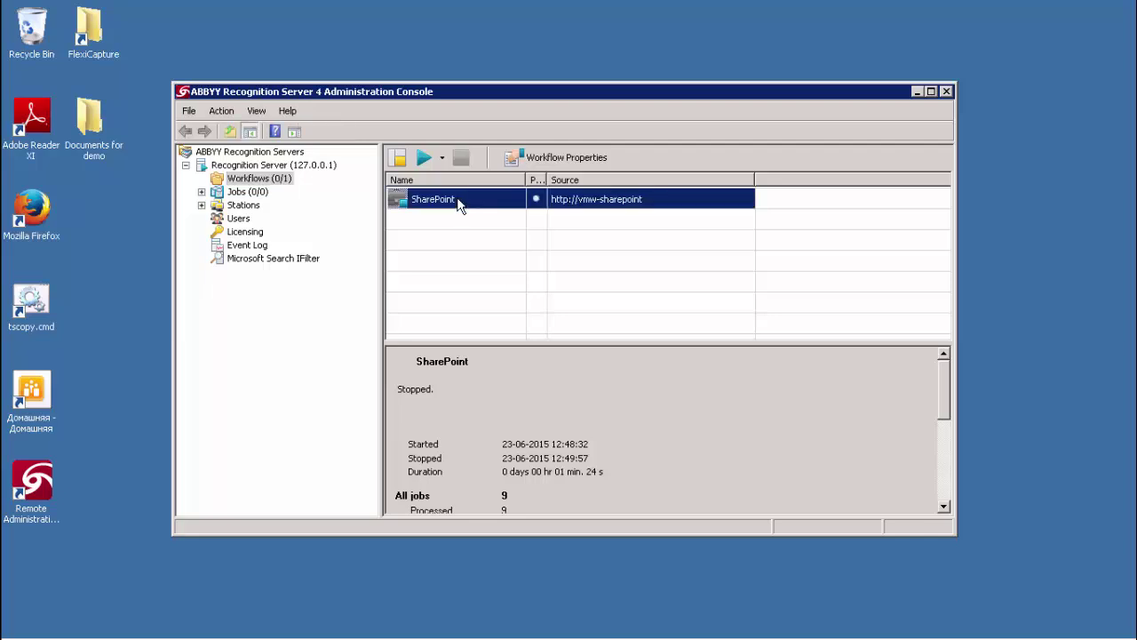
right_click(460, 204)
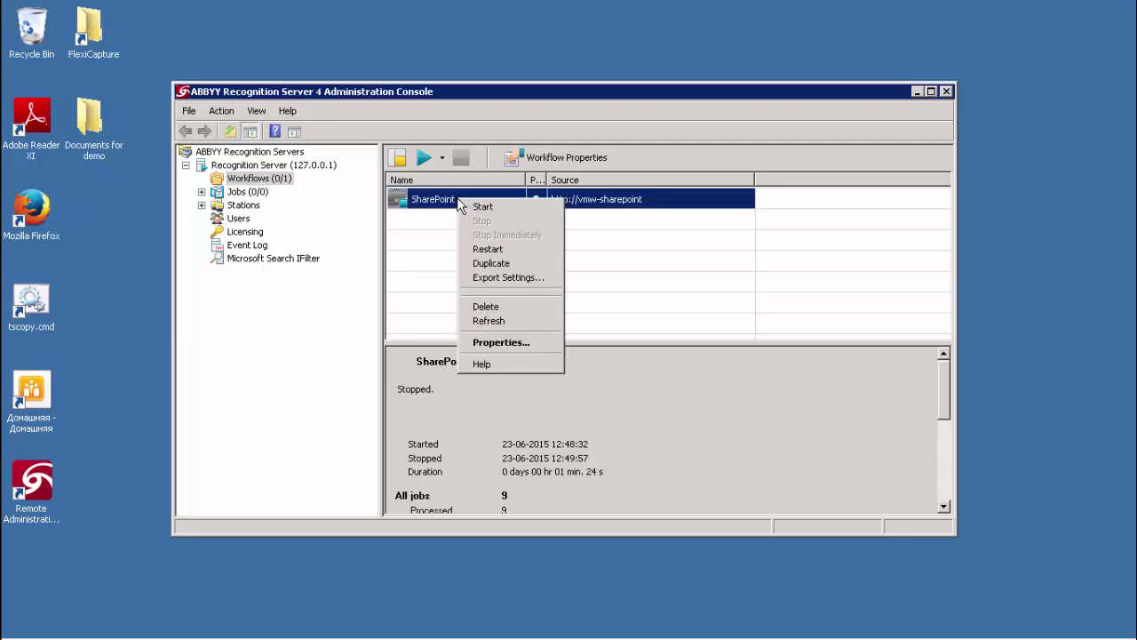
click(495, 343)
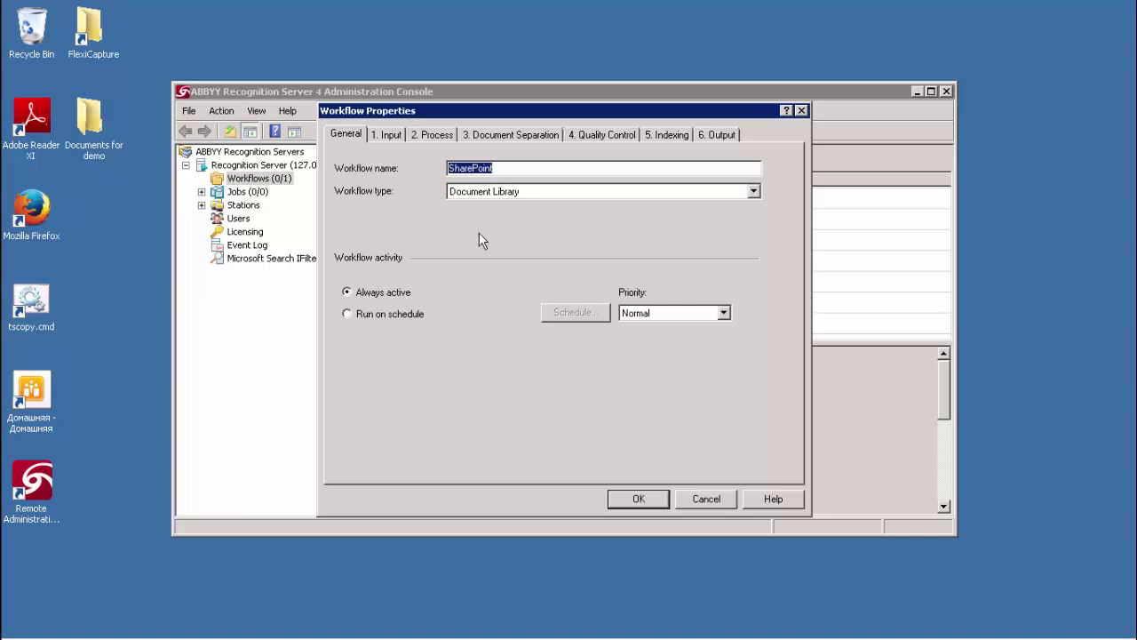
- Examine the workflow's name and the available workflow types, keeping Document Library selected
click(512, 168)
drag(511, 167, 407, 166)
click(533, 194)
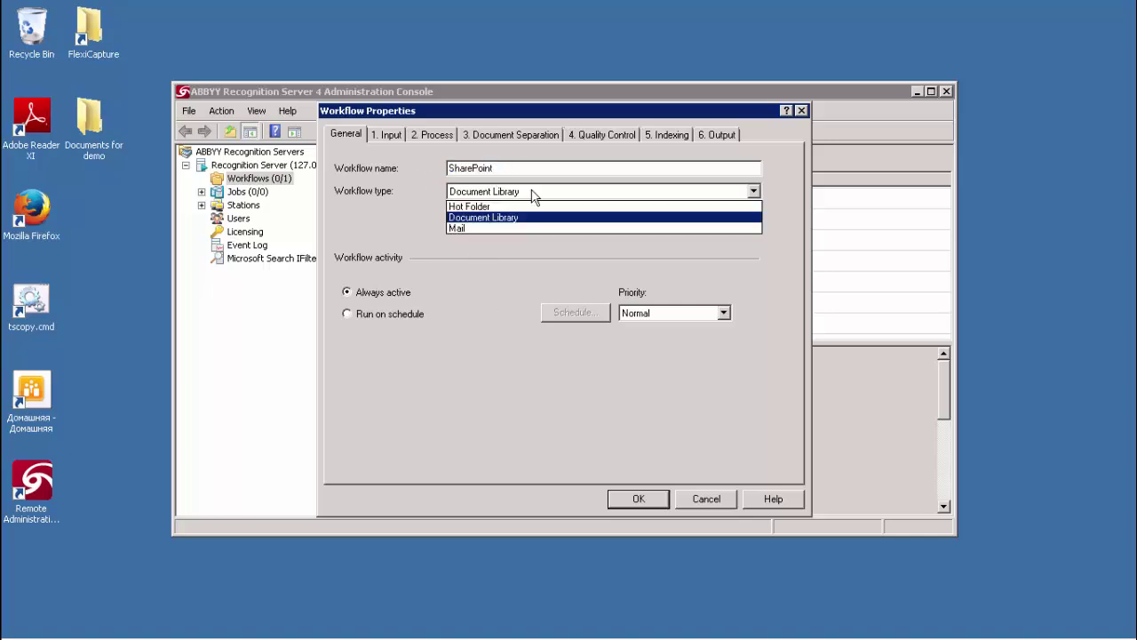
click(533, 194)
- Review the workflow's input settings, highlighting the SharePoint source details and the file masks to process
click(395, 134)
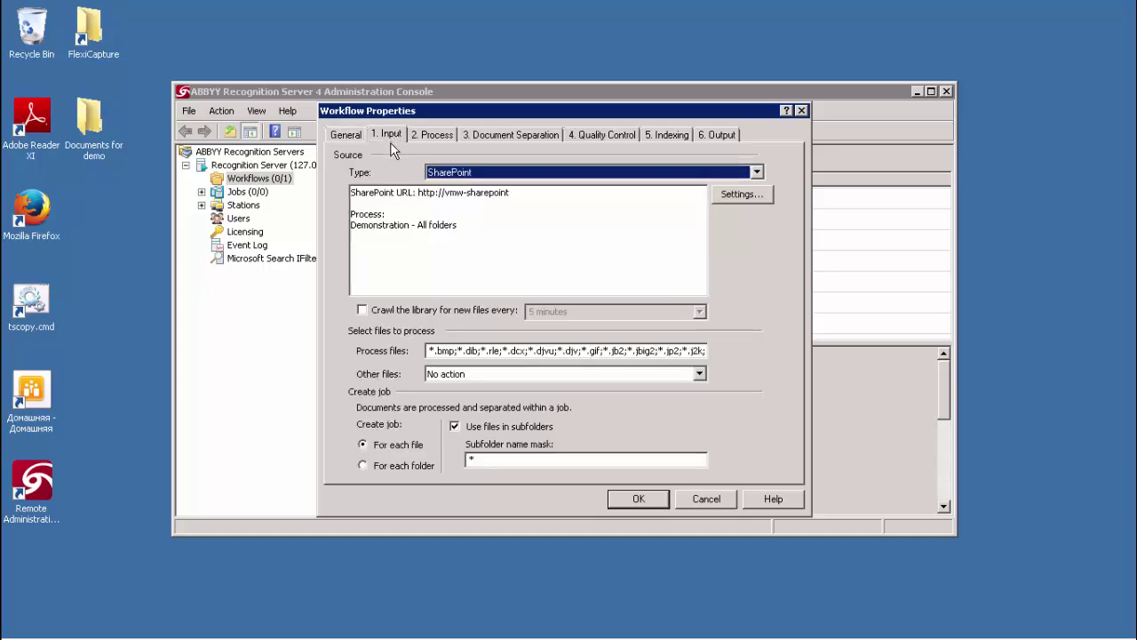
click(460, 226)
drag(458, 226, 339, 181)
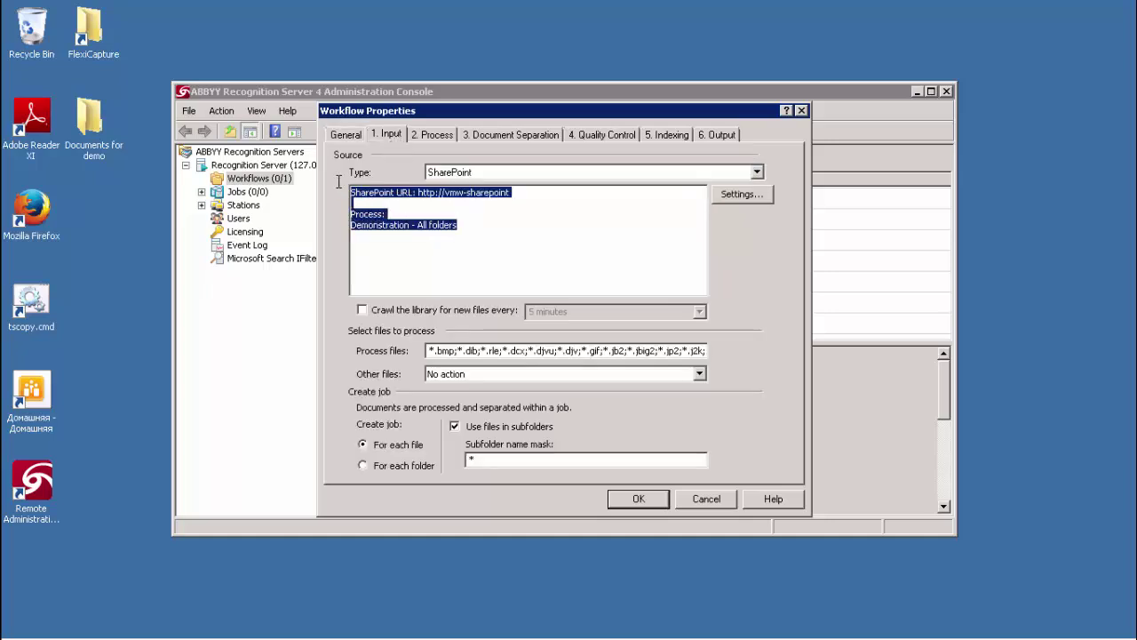
click(438, 351)
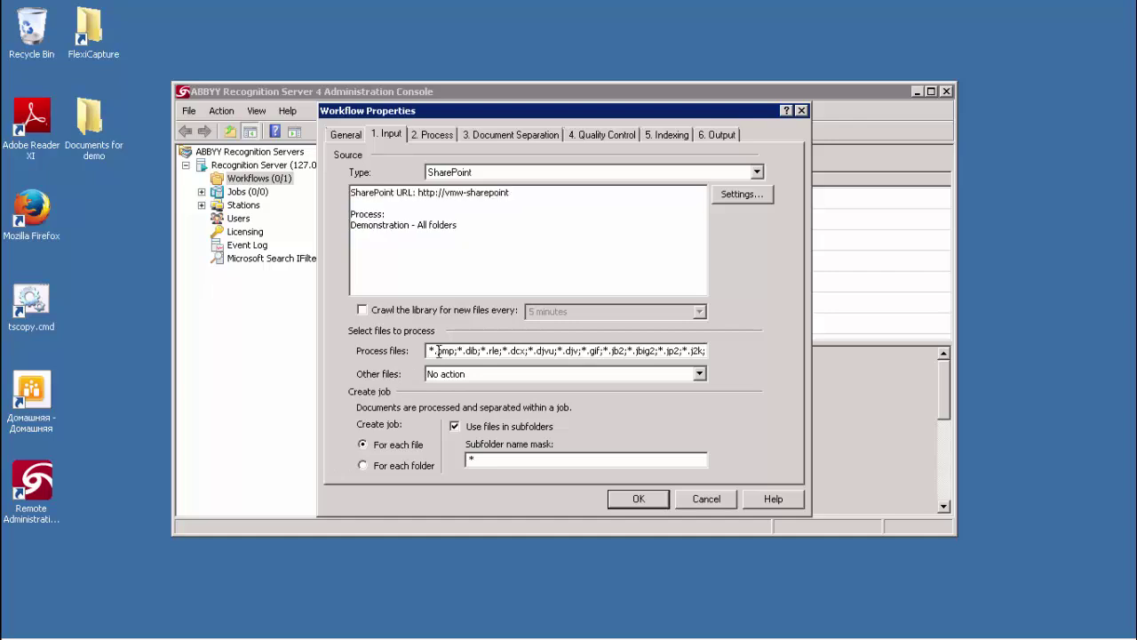
drag(464, 349, 582, 350)
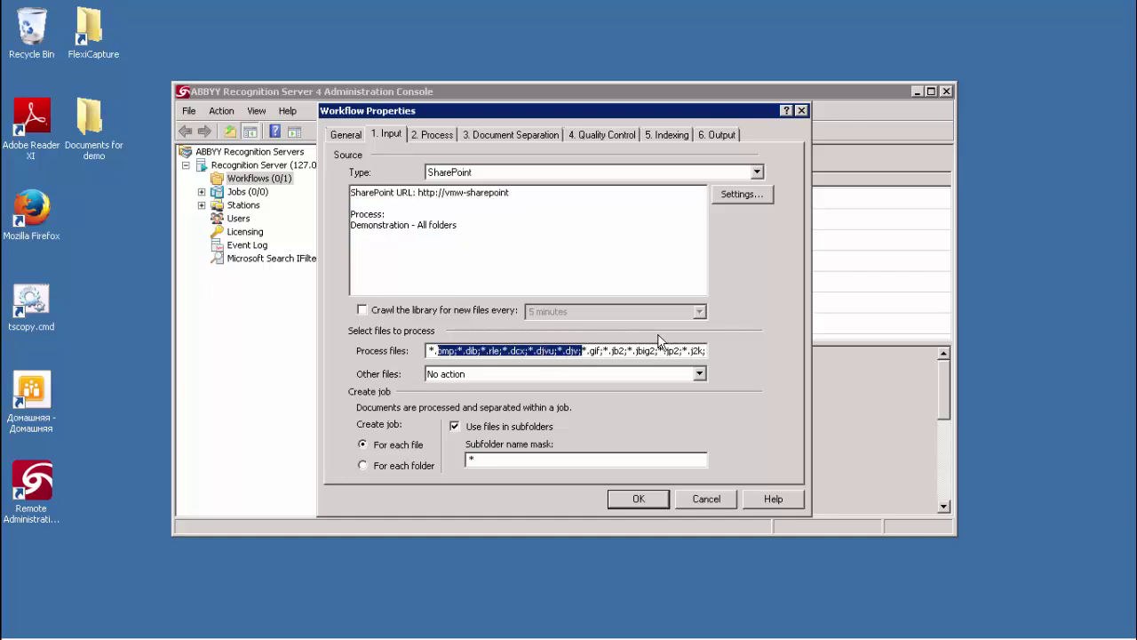
- Review the PDF output's settings, including its SharePoint site address and document library, and close them without changes
click(718, 134)
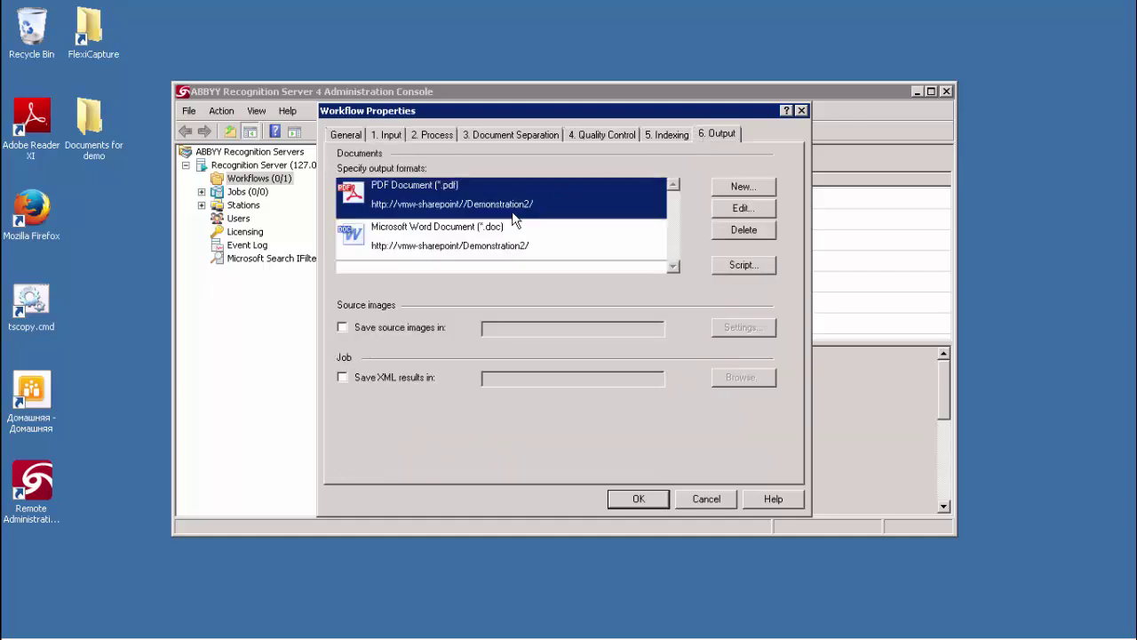
click(743, 207)
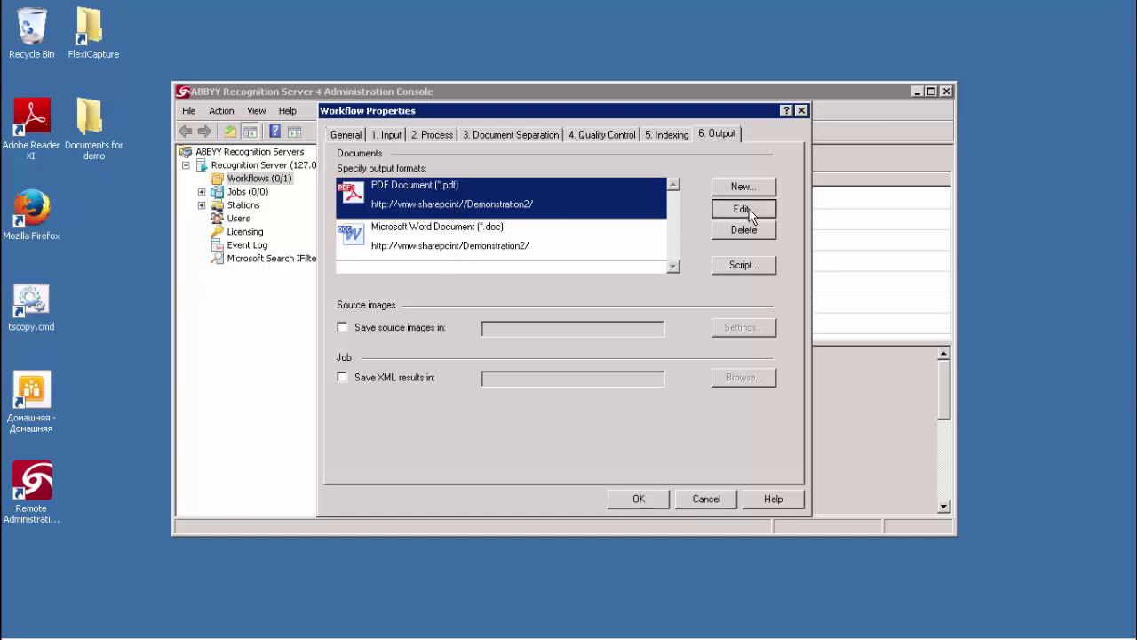
drag(500, 290, 360, 293)
click(441, 357)
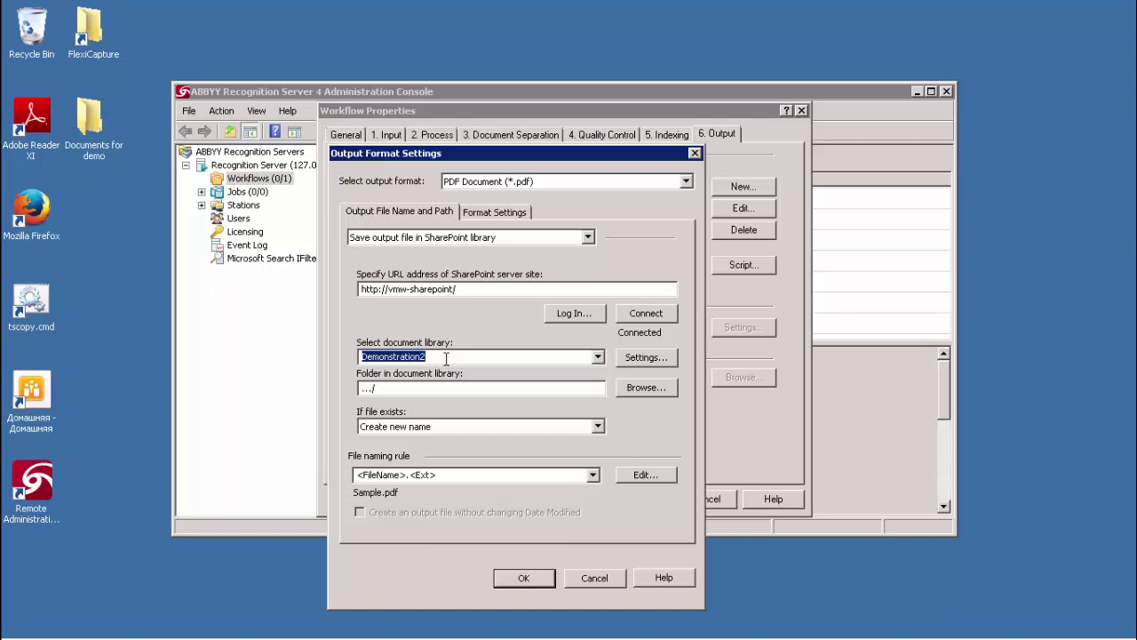
click(585, 580)
- Compare the destination paths of the PDF and Microsoft Word outputs, and close the workflow properties without saving
click(496, 259)
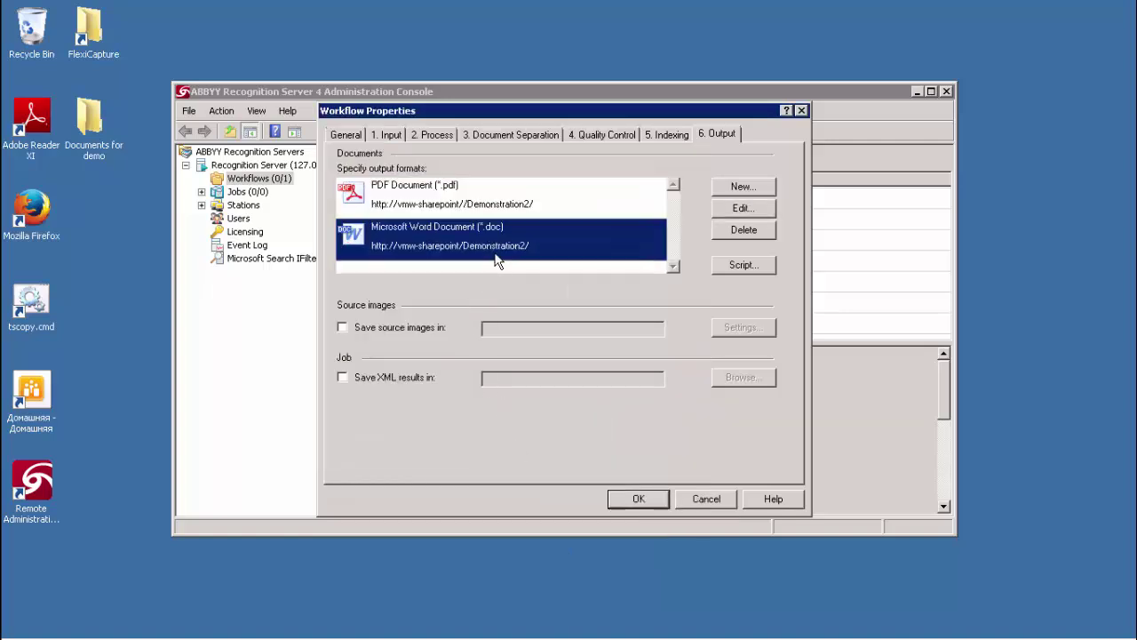
click(462, 206)
click(460, 247)
click(706, 499)
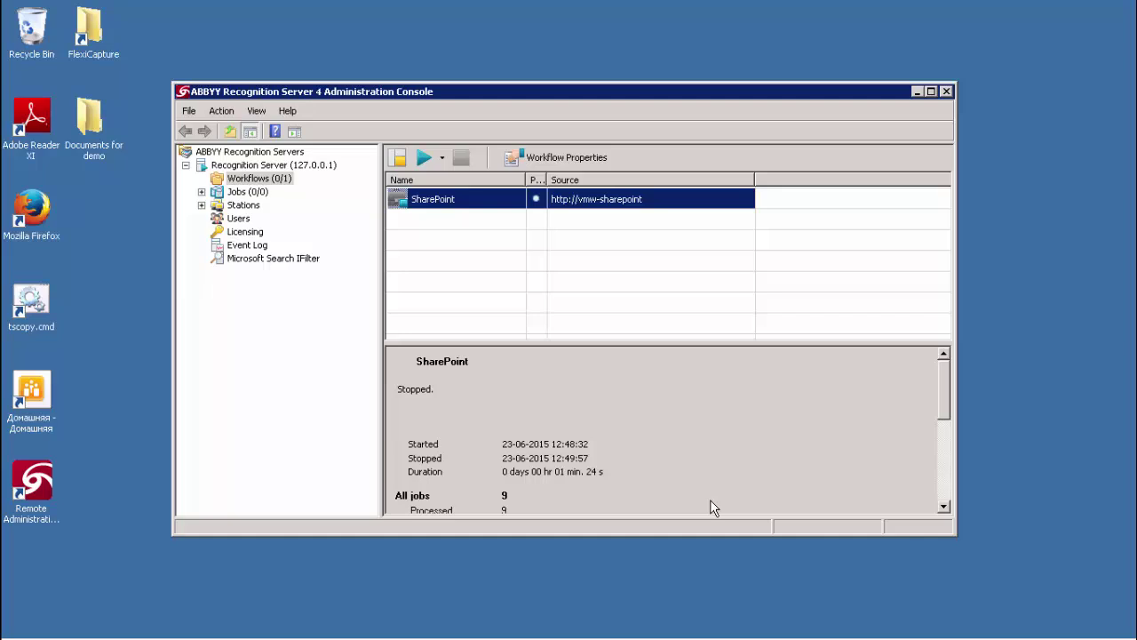
- Restart the SharePoint workflow and confirm reprocessing of all files in the input folder
click(416, 203)
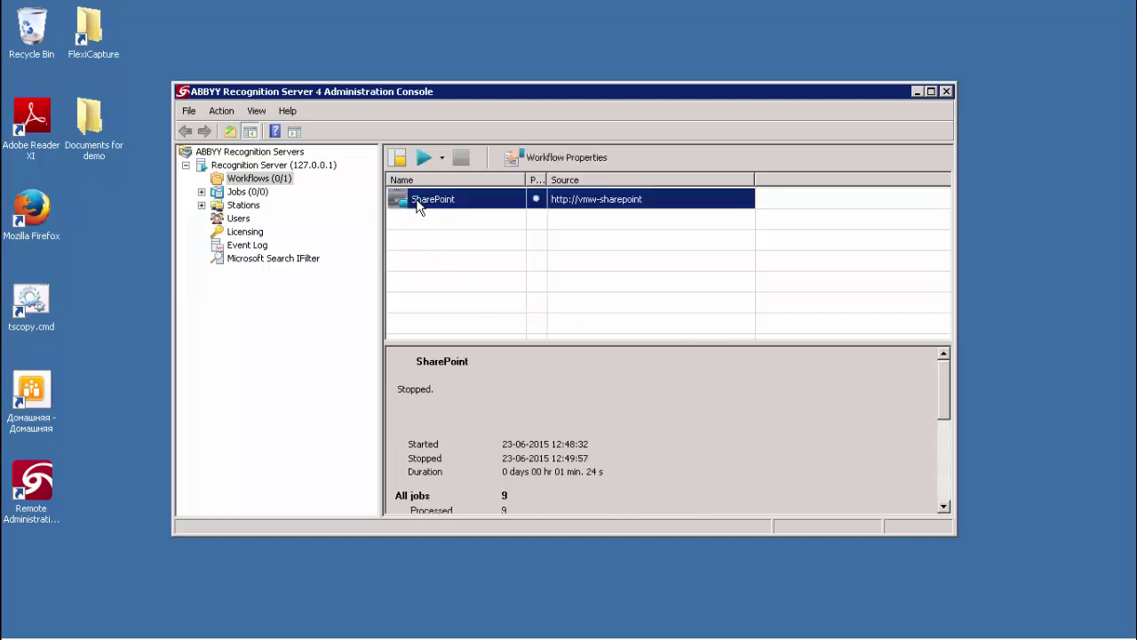
click(442, 158)
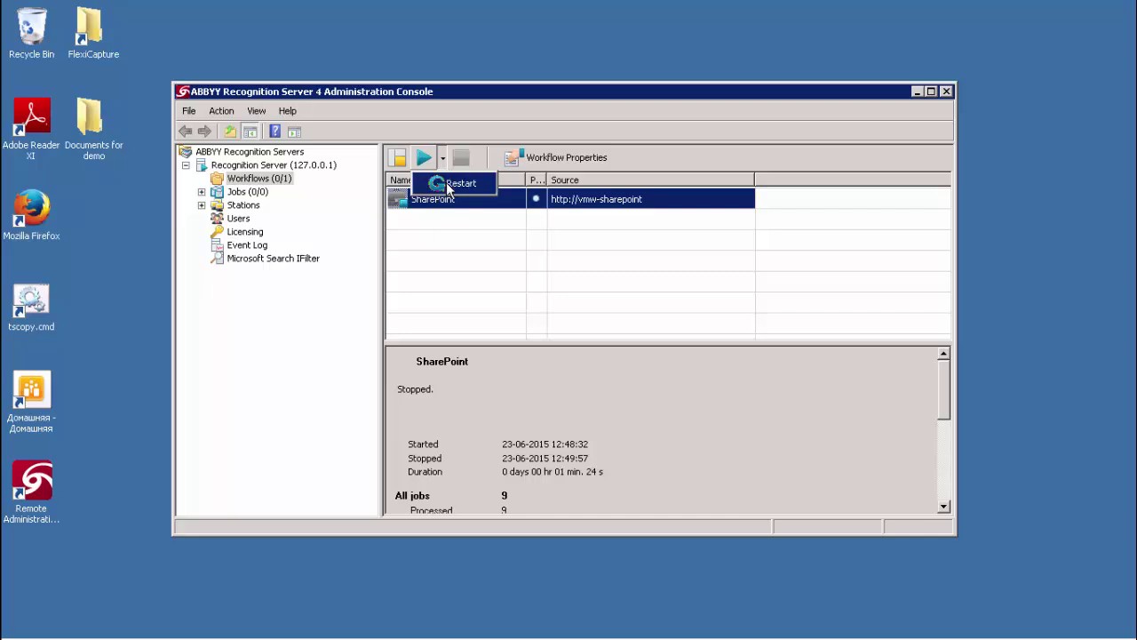
click(449, 186)
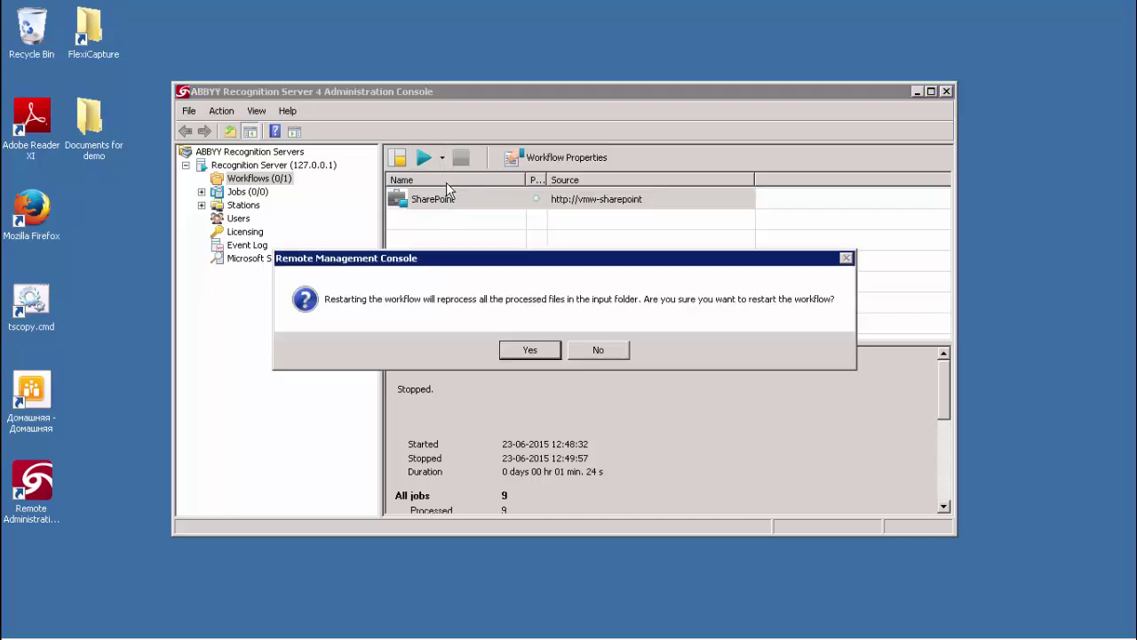
click(531, 351)
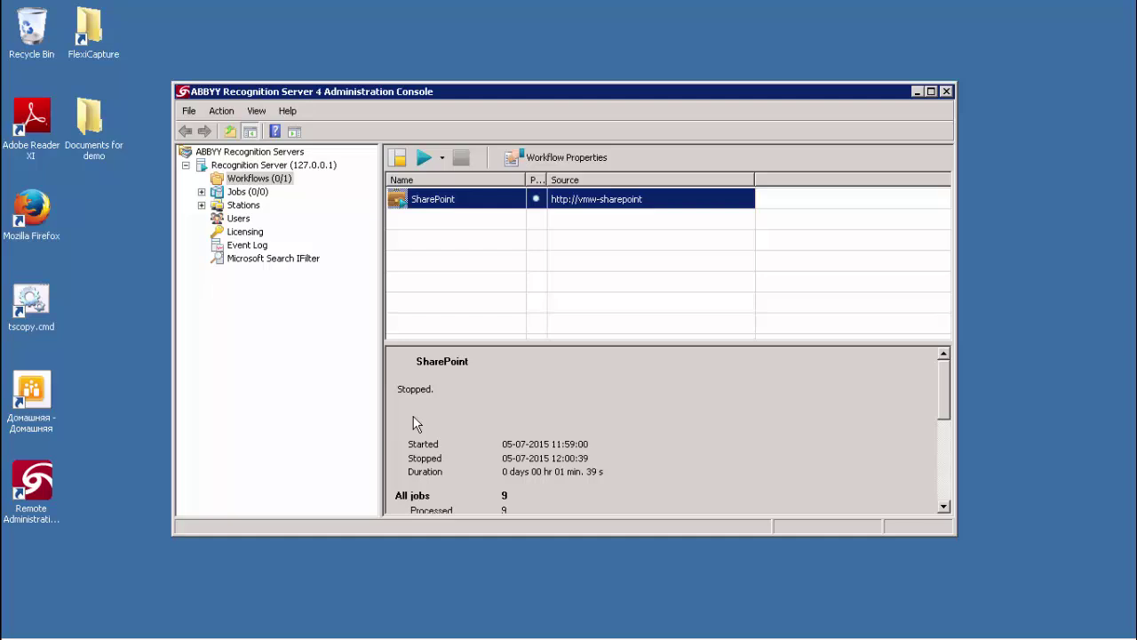
- Switch back to the SharePoint site in the browser and view the Demonstration library and the reloaded Demonstration2 library
click(916, 91)
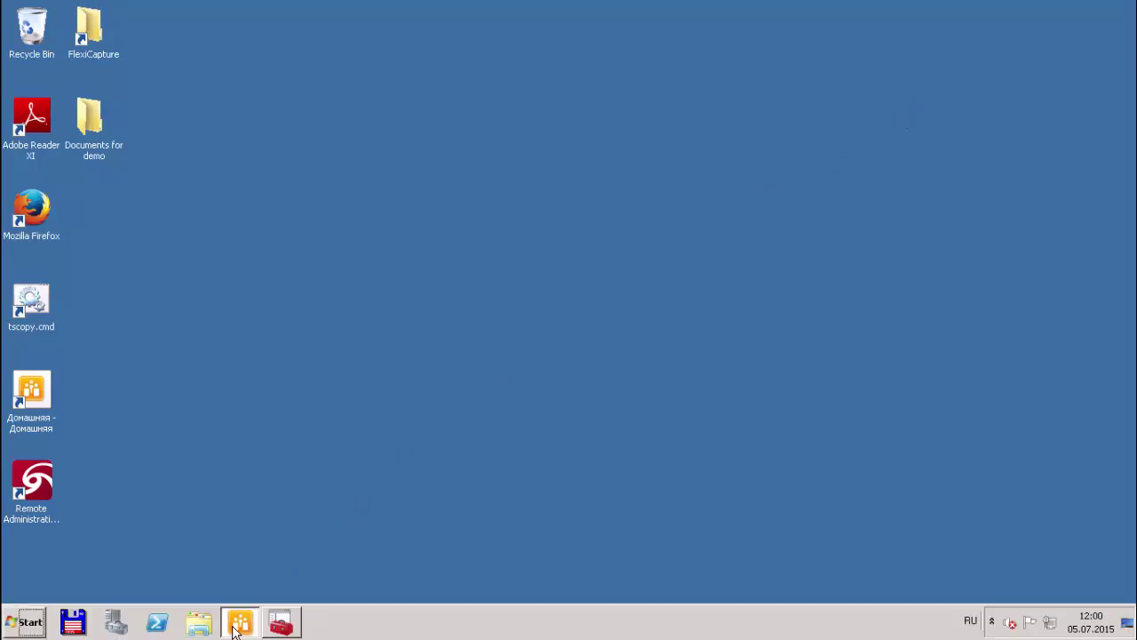
click(238, 624)
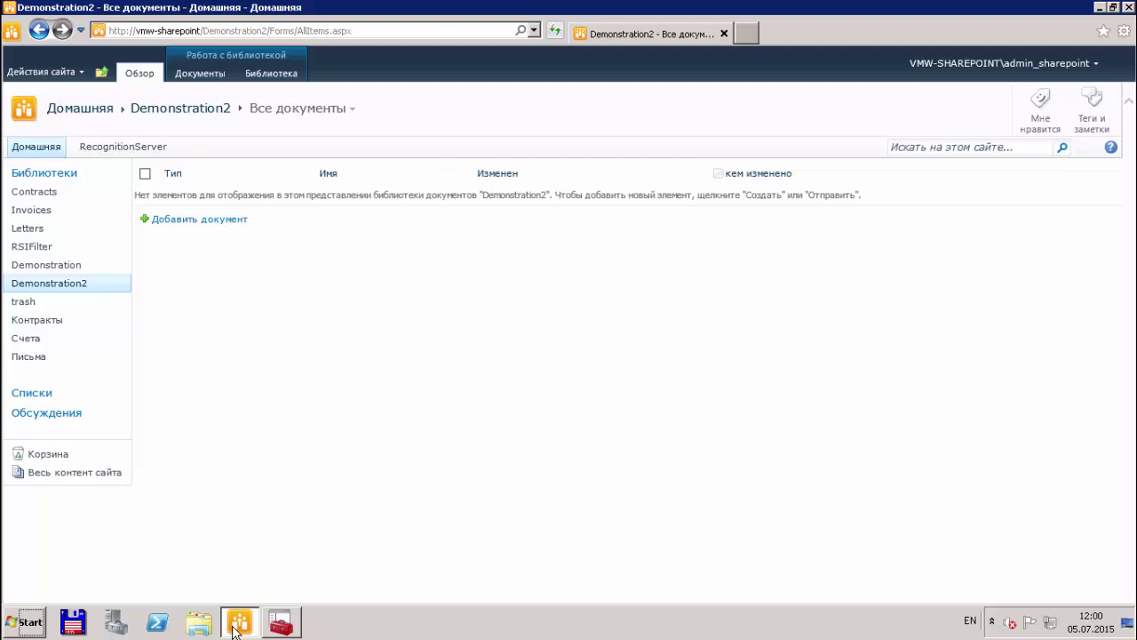
click(70, 268)
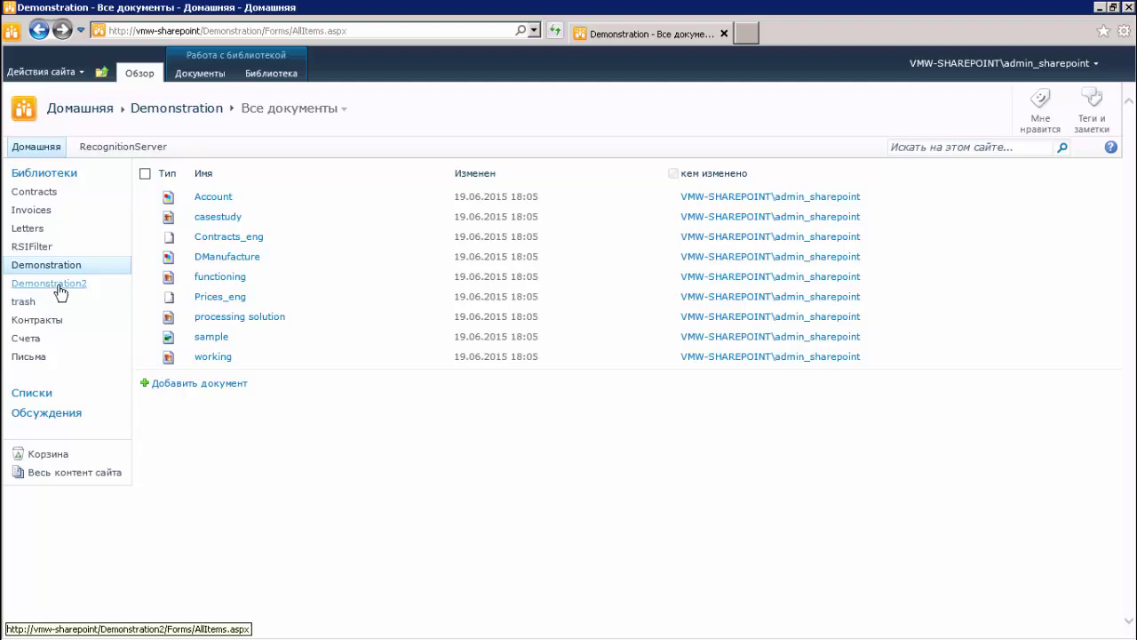
click(58, 286)
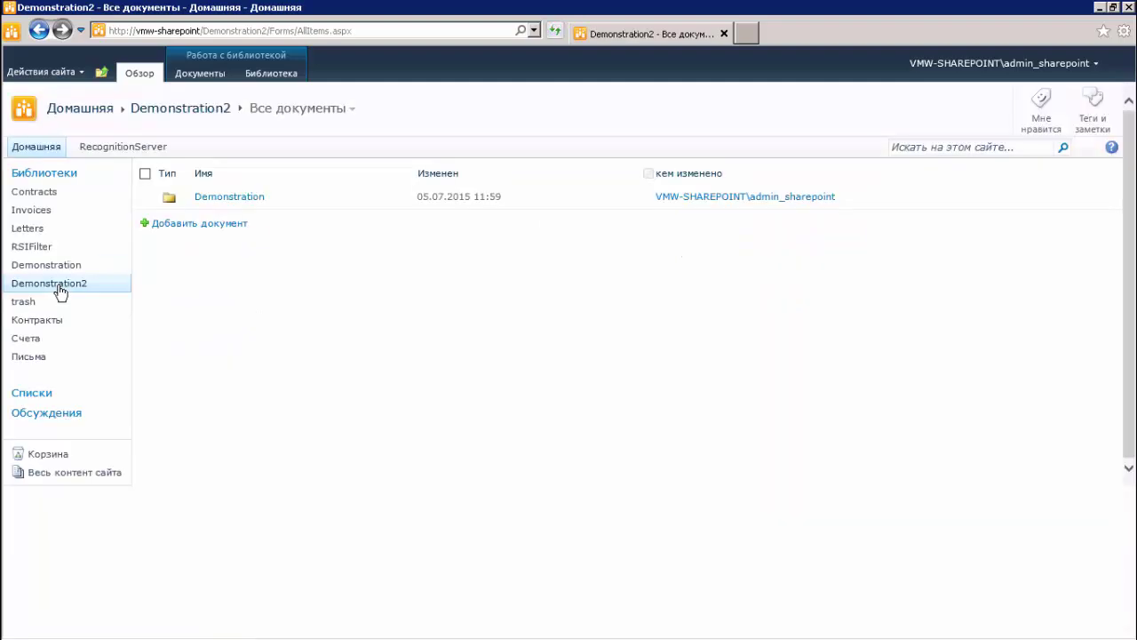
- Open the Word version of Account from the Demonstration folder in the Demonstration2 library
click(247, 199)
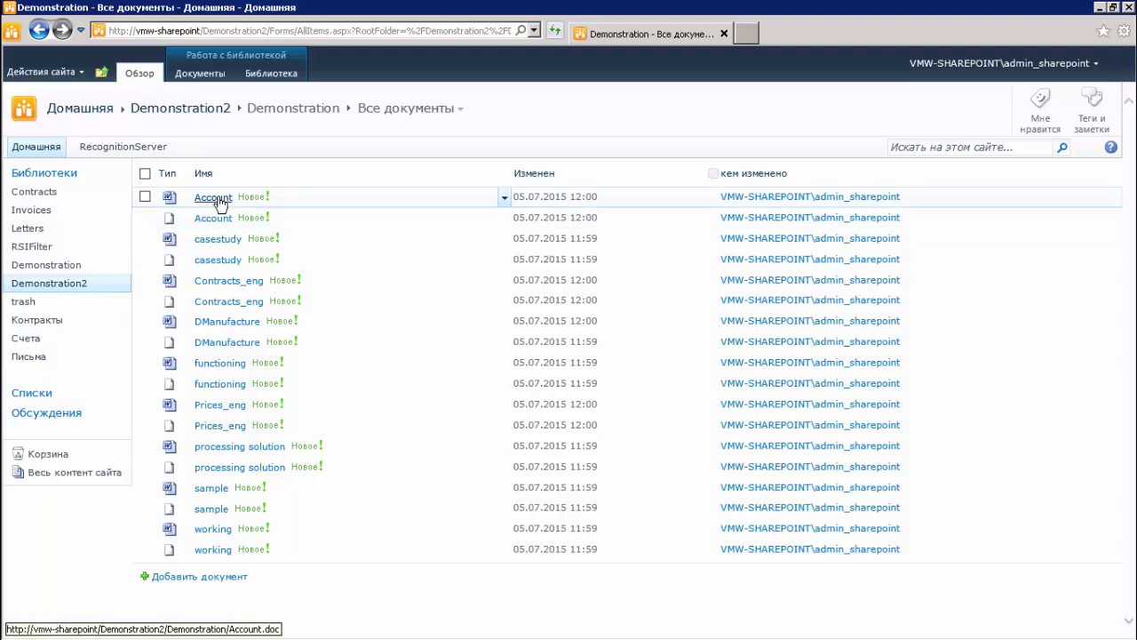
click(214, 198)
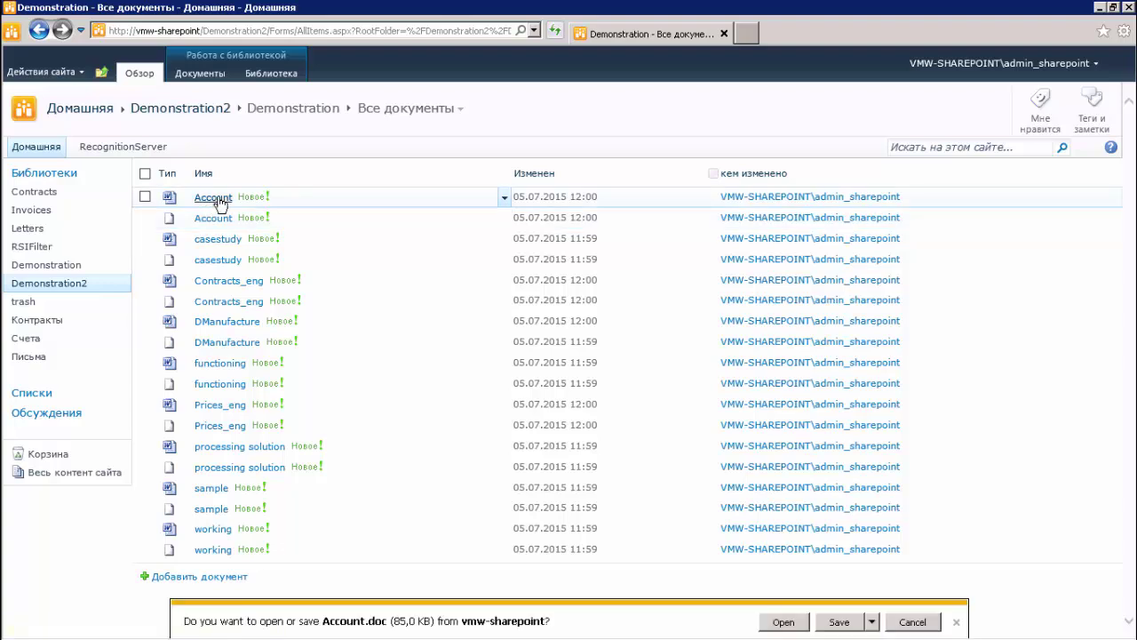
click(781, 625)
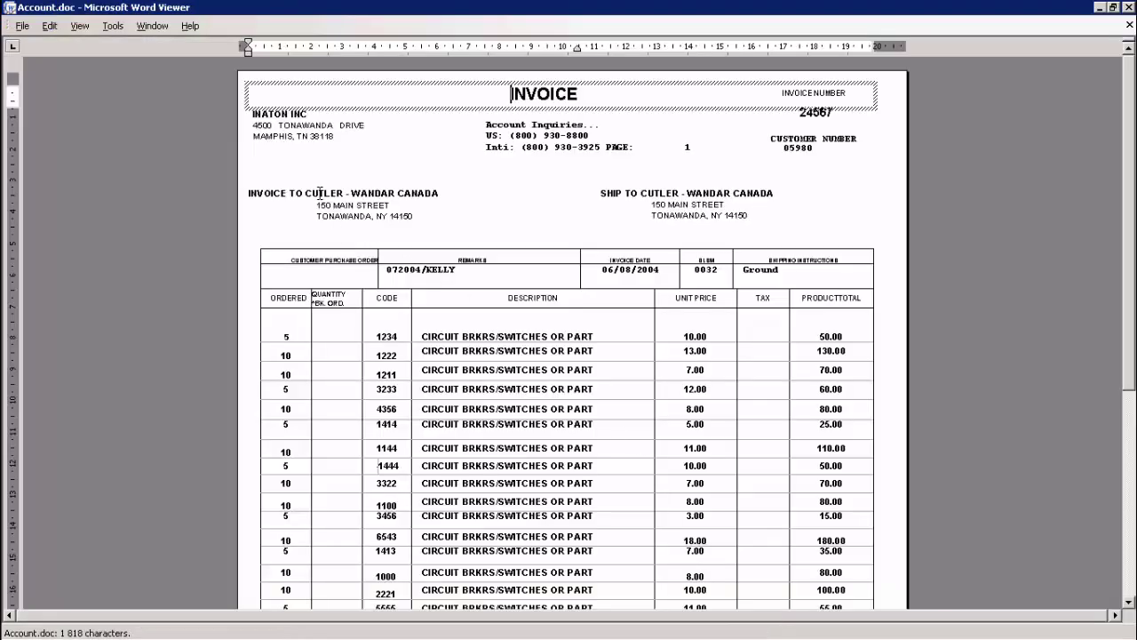
- Check that the invoice text in the Word document is selectable from the addresses through the lower description rows, and close the document
drag(320, 193, 537, 462)
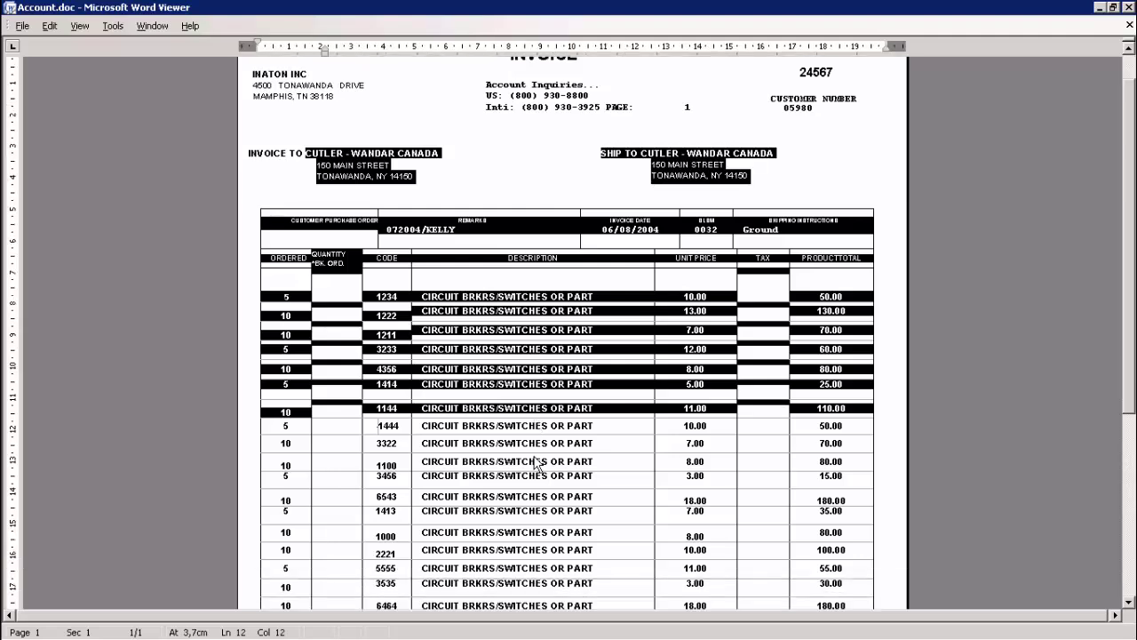
scroll(537, 462, down, 5)
drag(427, 375, 611, 563)
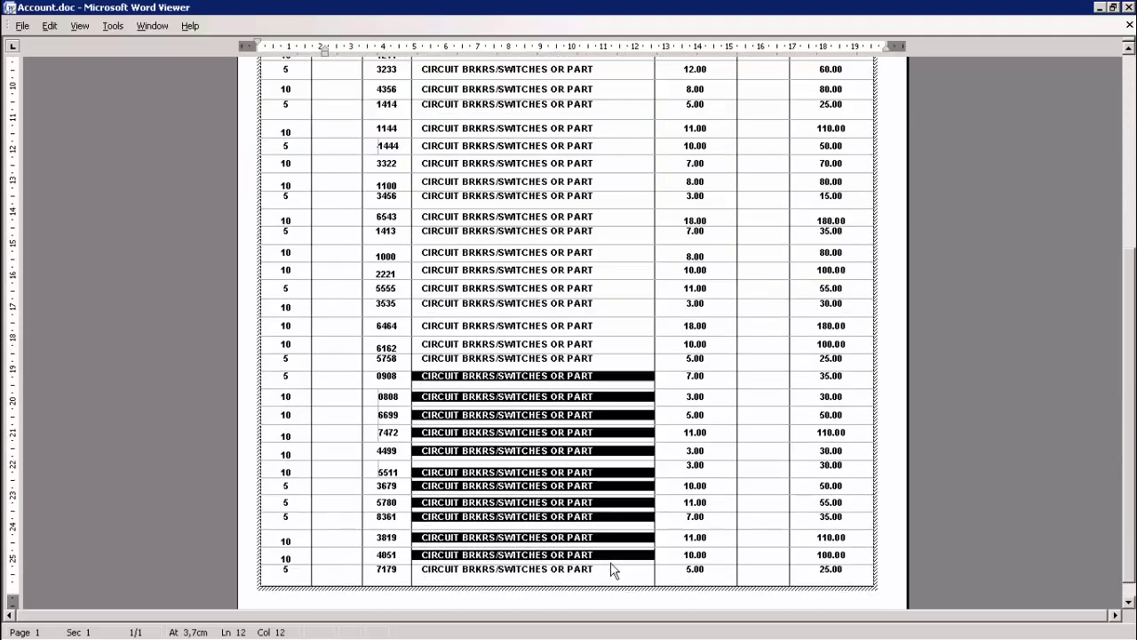
click(1126, 8)
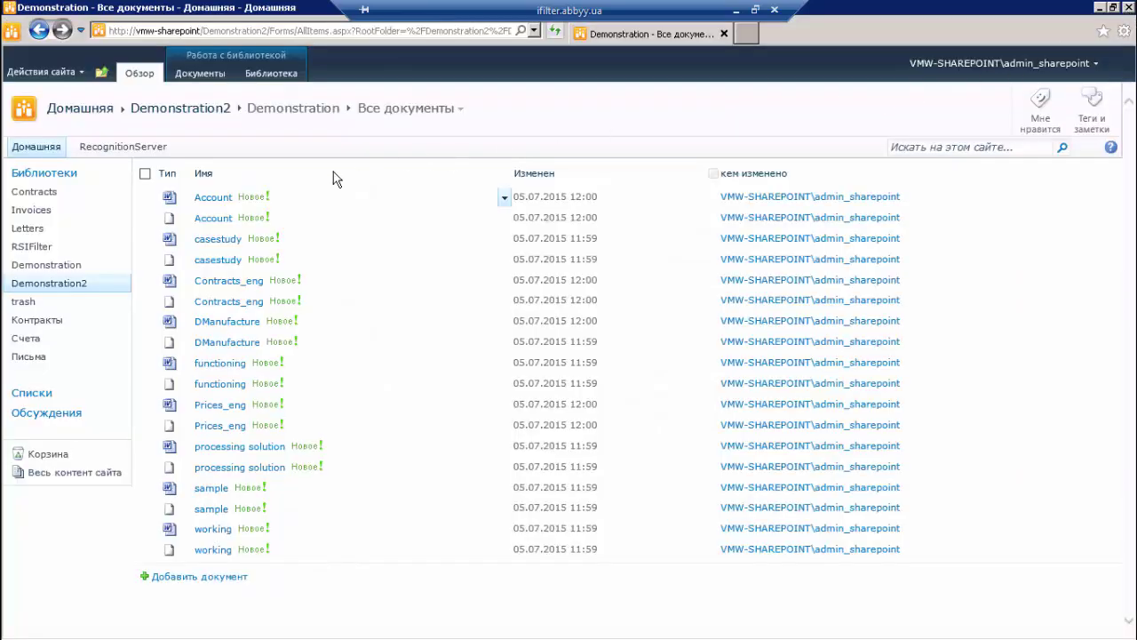
- Download the PDF version of Account from the Demonstration folder and open the saved file
click(215, 220)
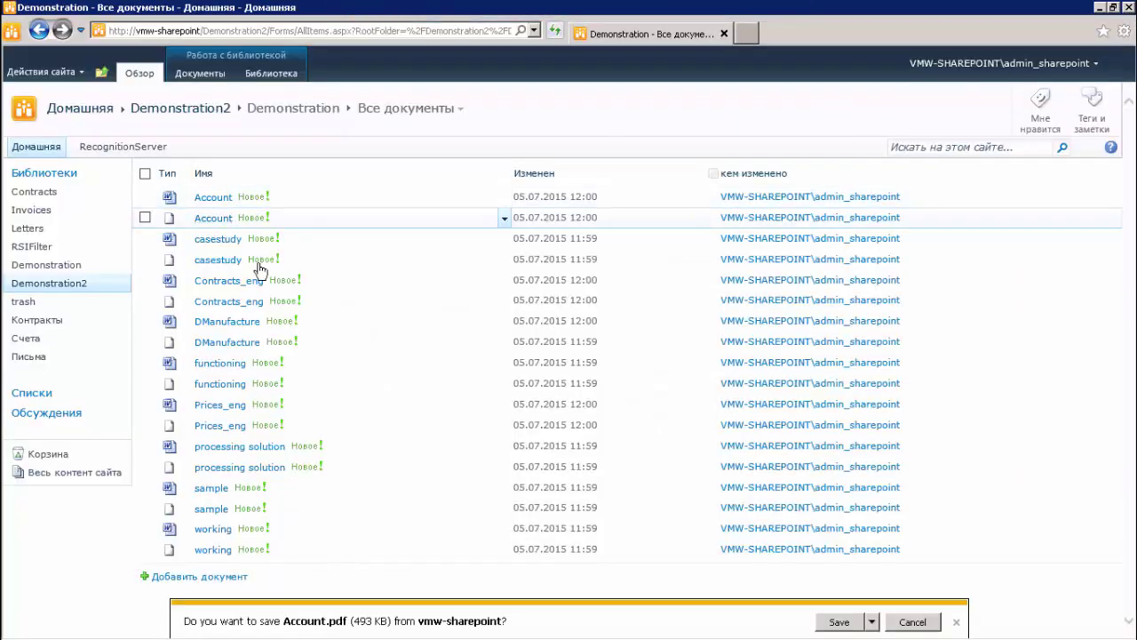
click(871, 625)
click(899, 593)
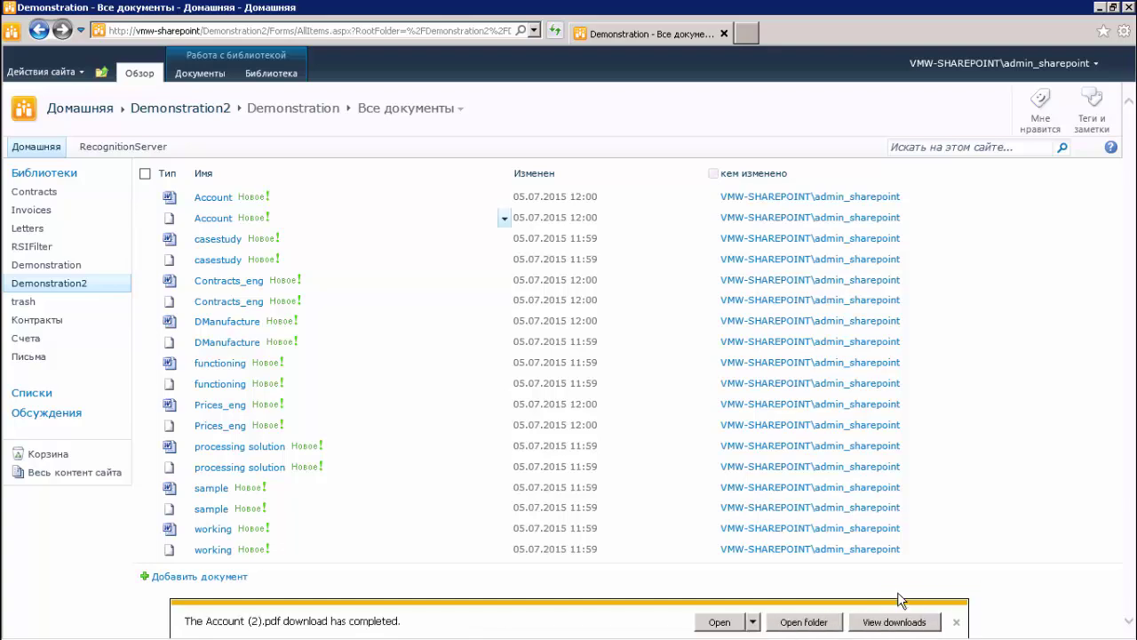
click(719, 625)
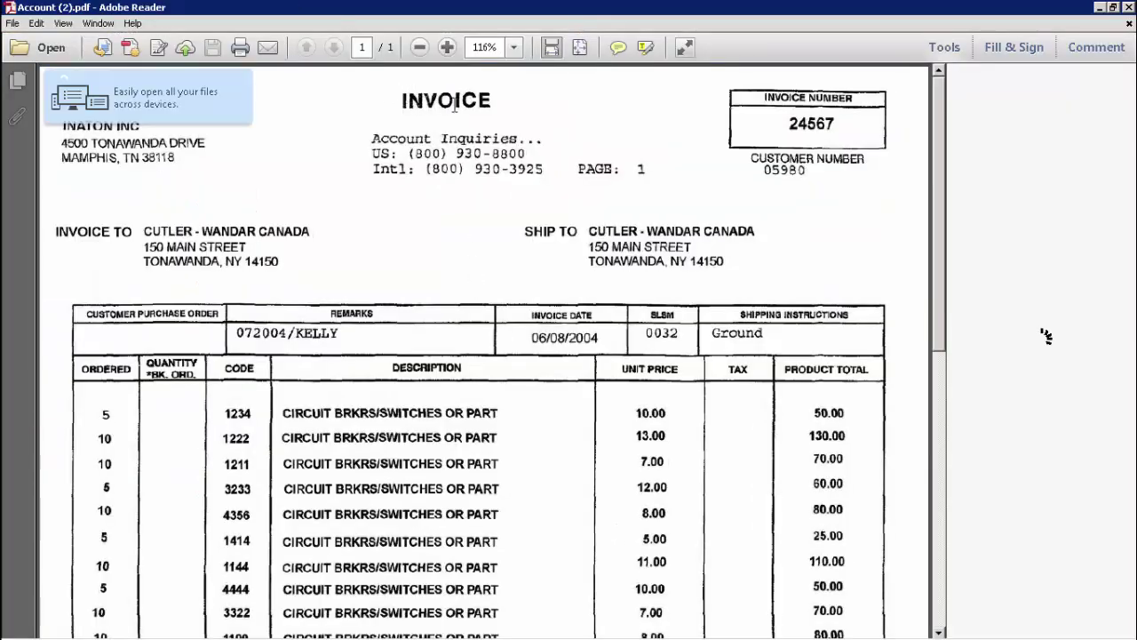
- Select the PDF text from the INVOICE heading into the product rows to test its text layer, and clear the selection
drag(454, 105, 453, 584)
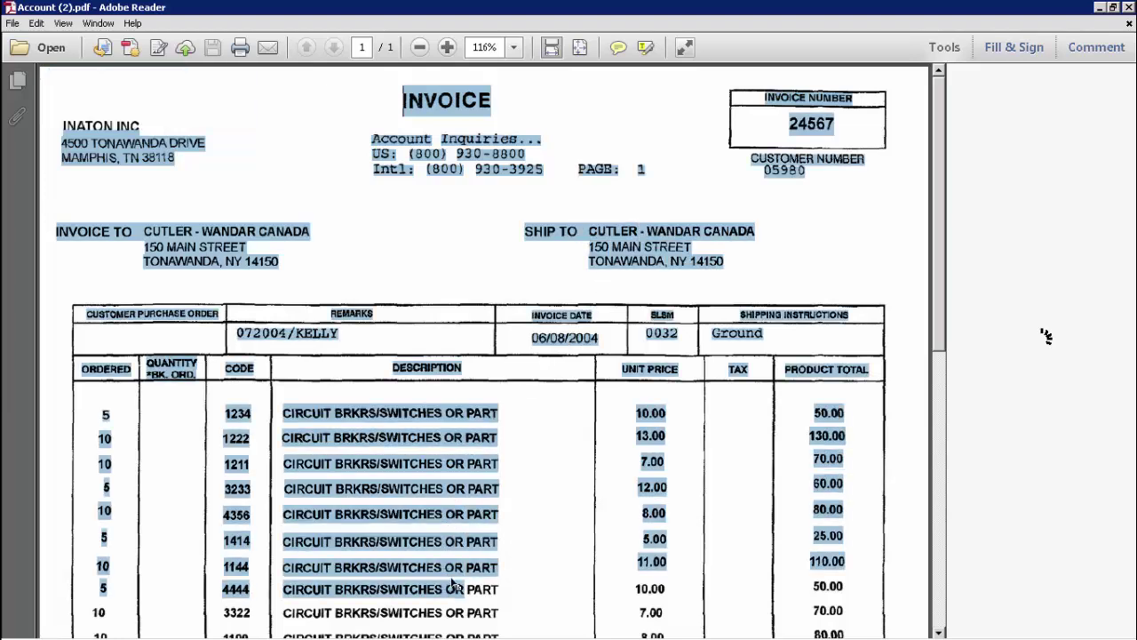
scroll(520, 474, down, 5)
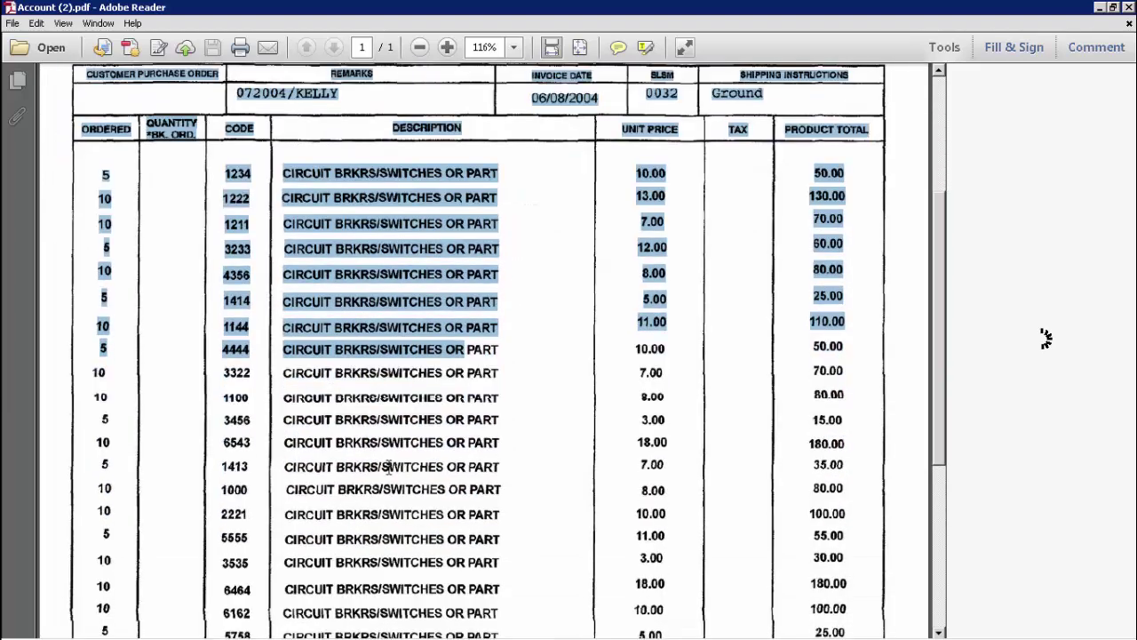
click(332, 397)
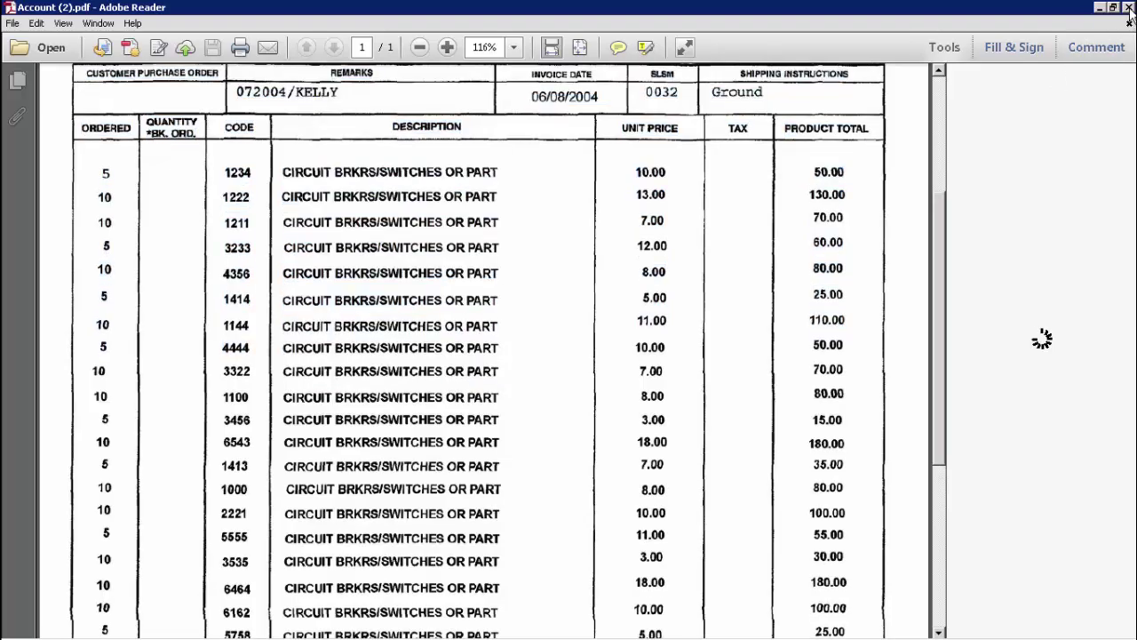